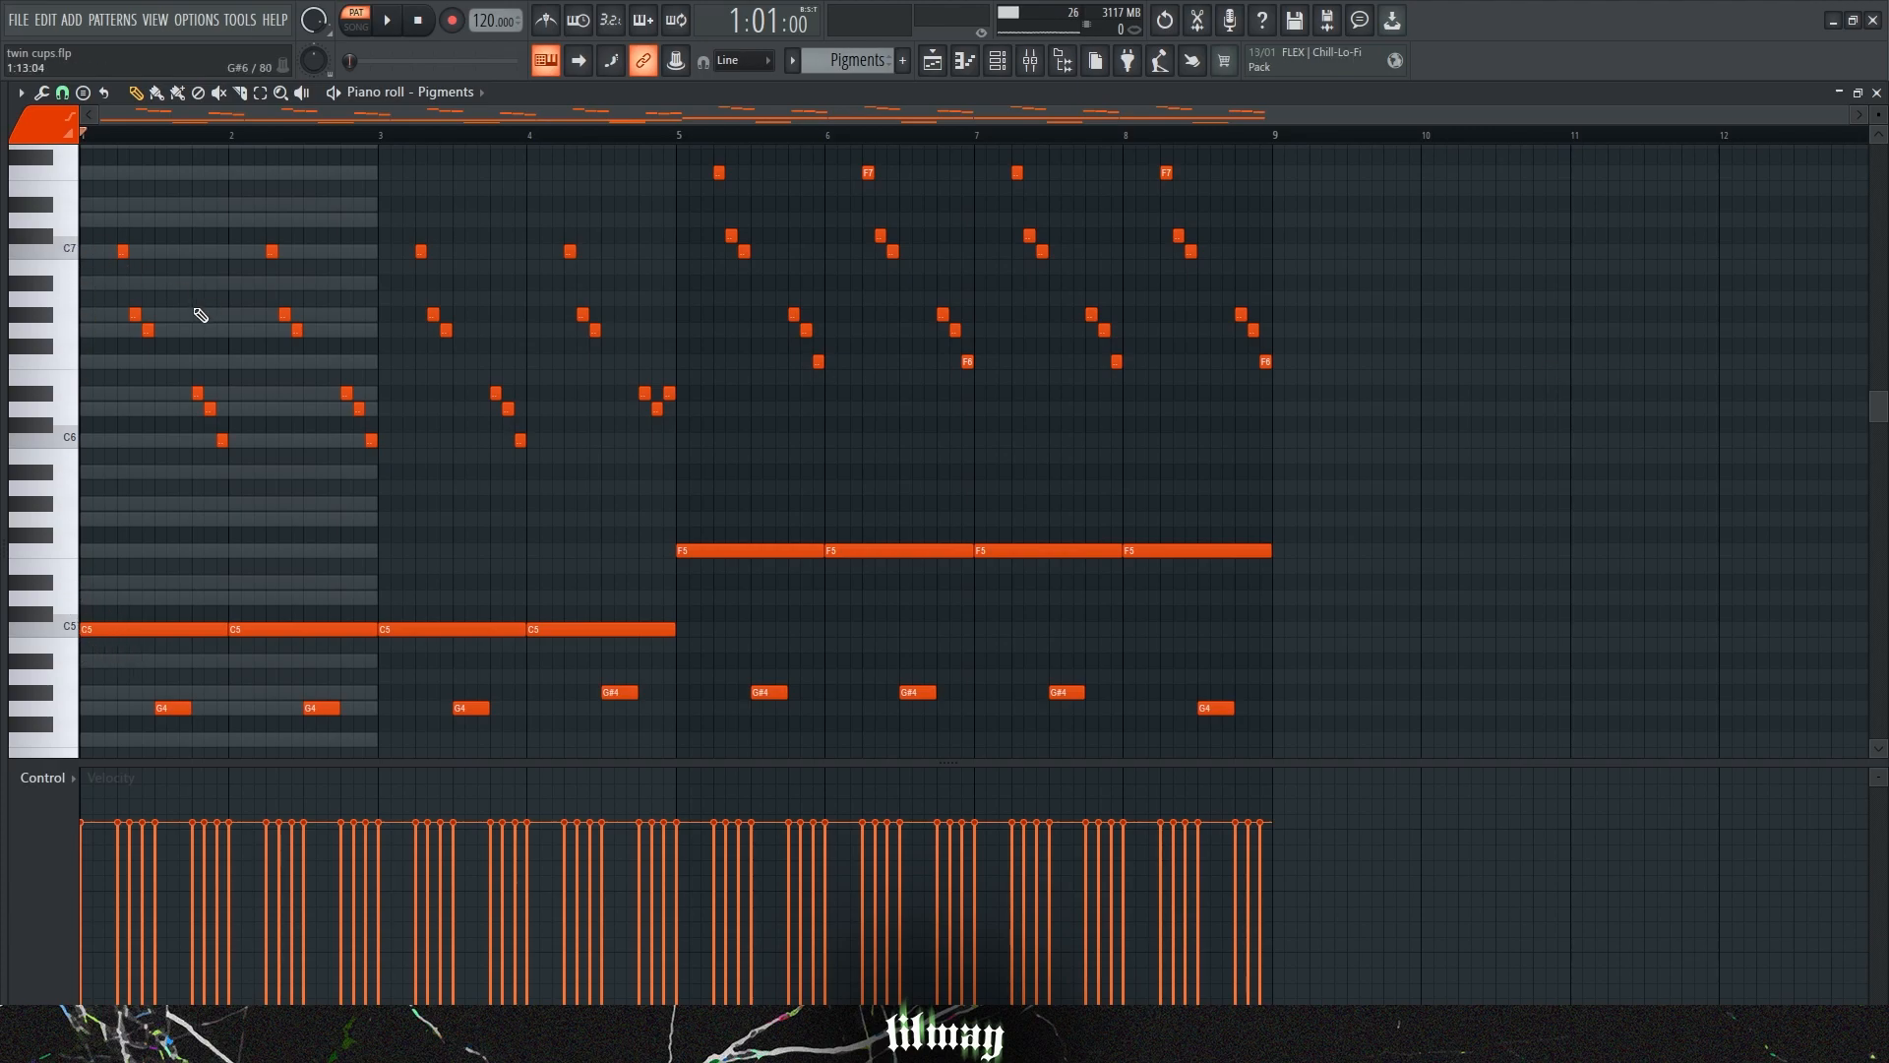
# Duplicate the Pigments notes of bars 1–4 onto bars 5–8 and transpose the copy up five semitones.
pyautogui.moveTo(115, 289); pyautogui.dragTo(379, 431)
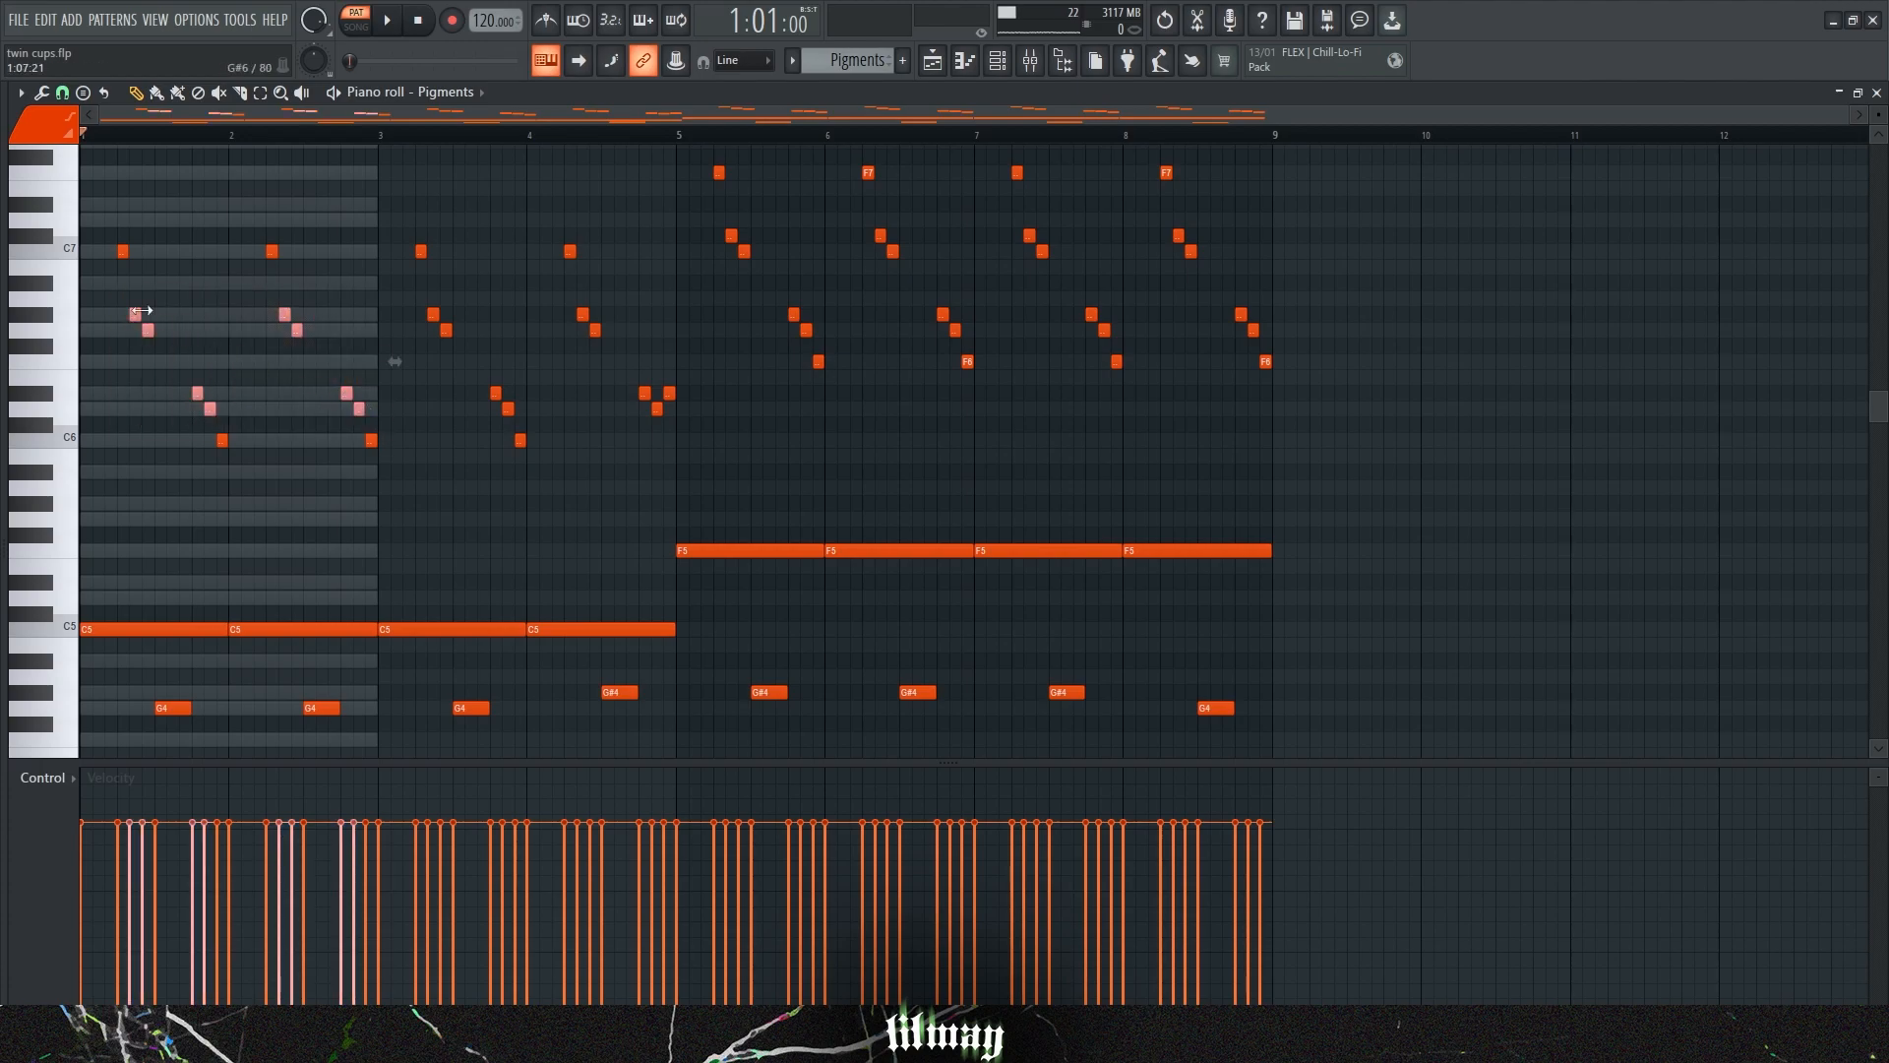
pyautogui.keyDown('ctrl'); pyautogui.click(156, 321); pyautogui.keyUp('ctrl')
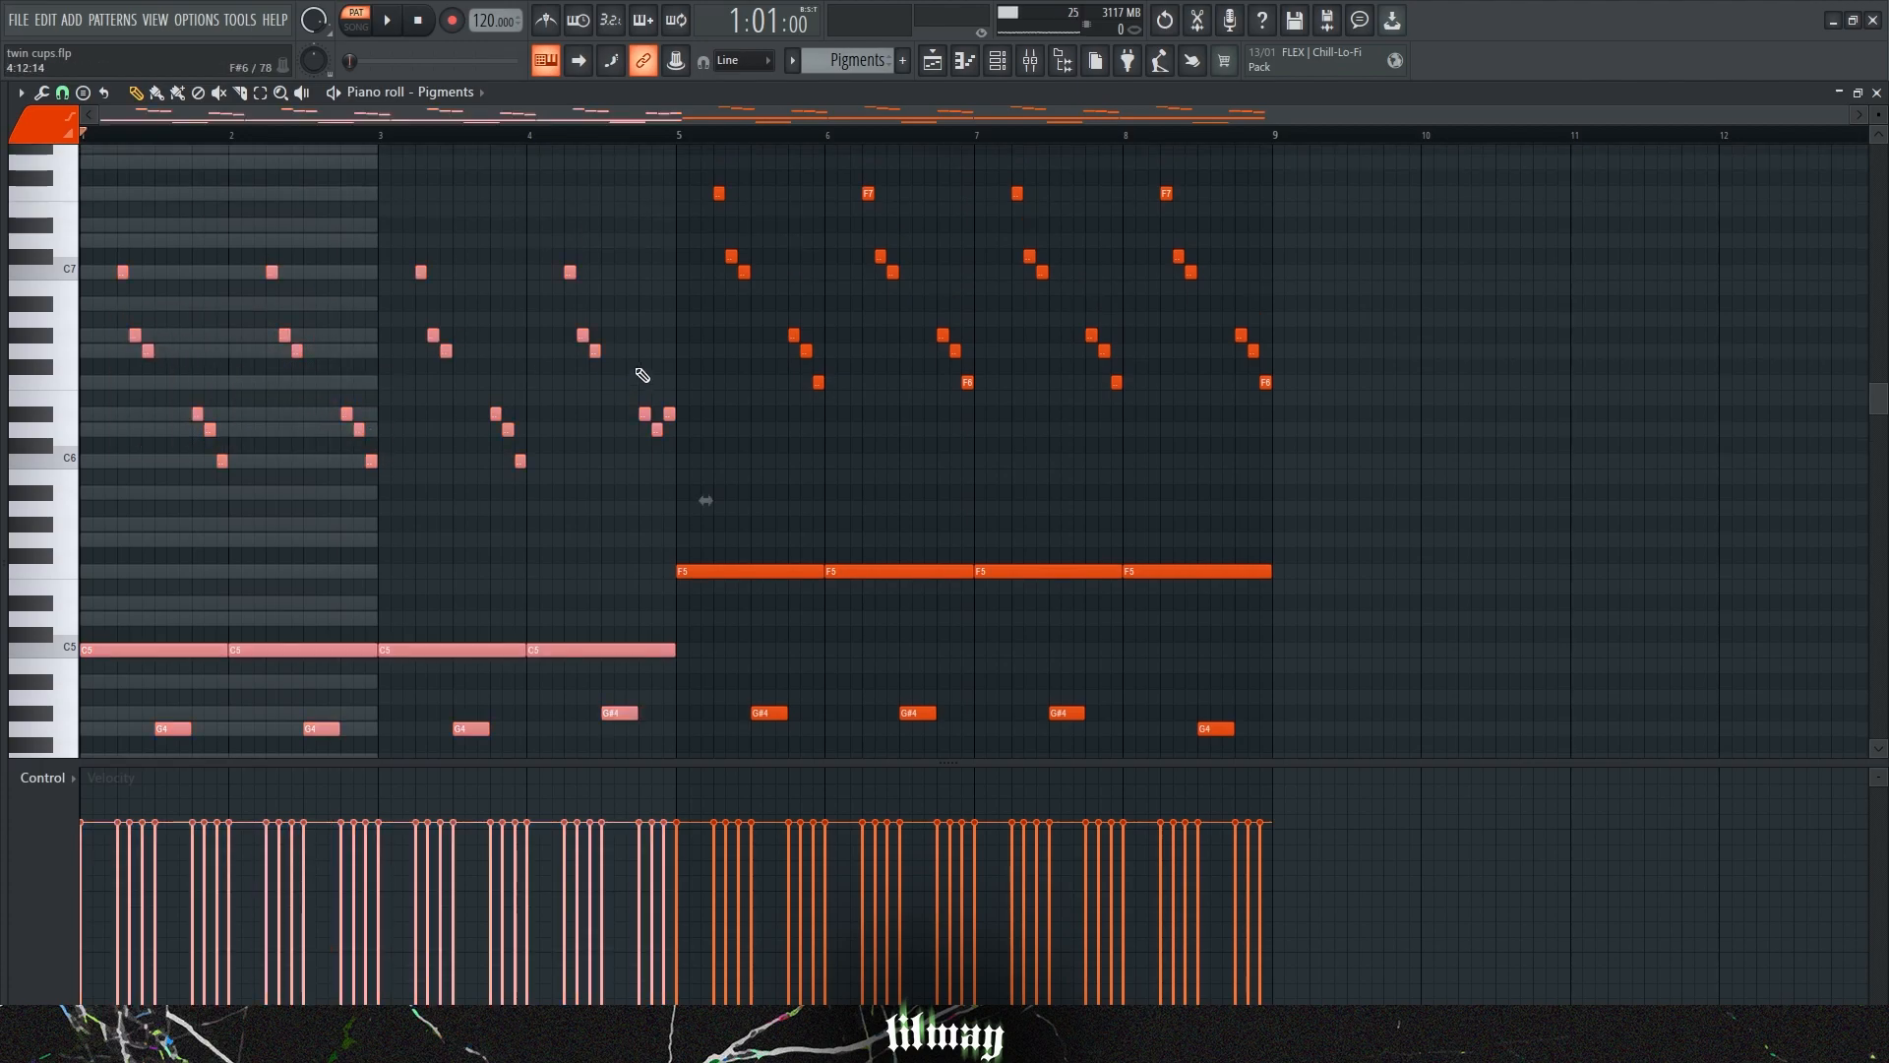
pyautogui.hotkey('ctrl', 'b')
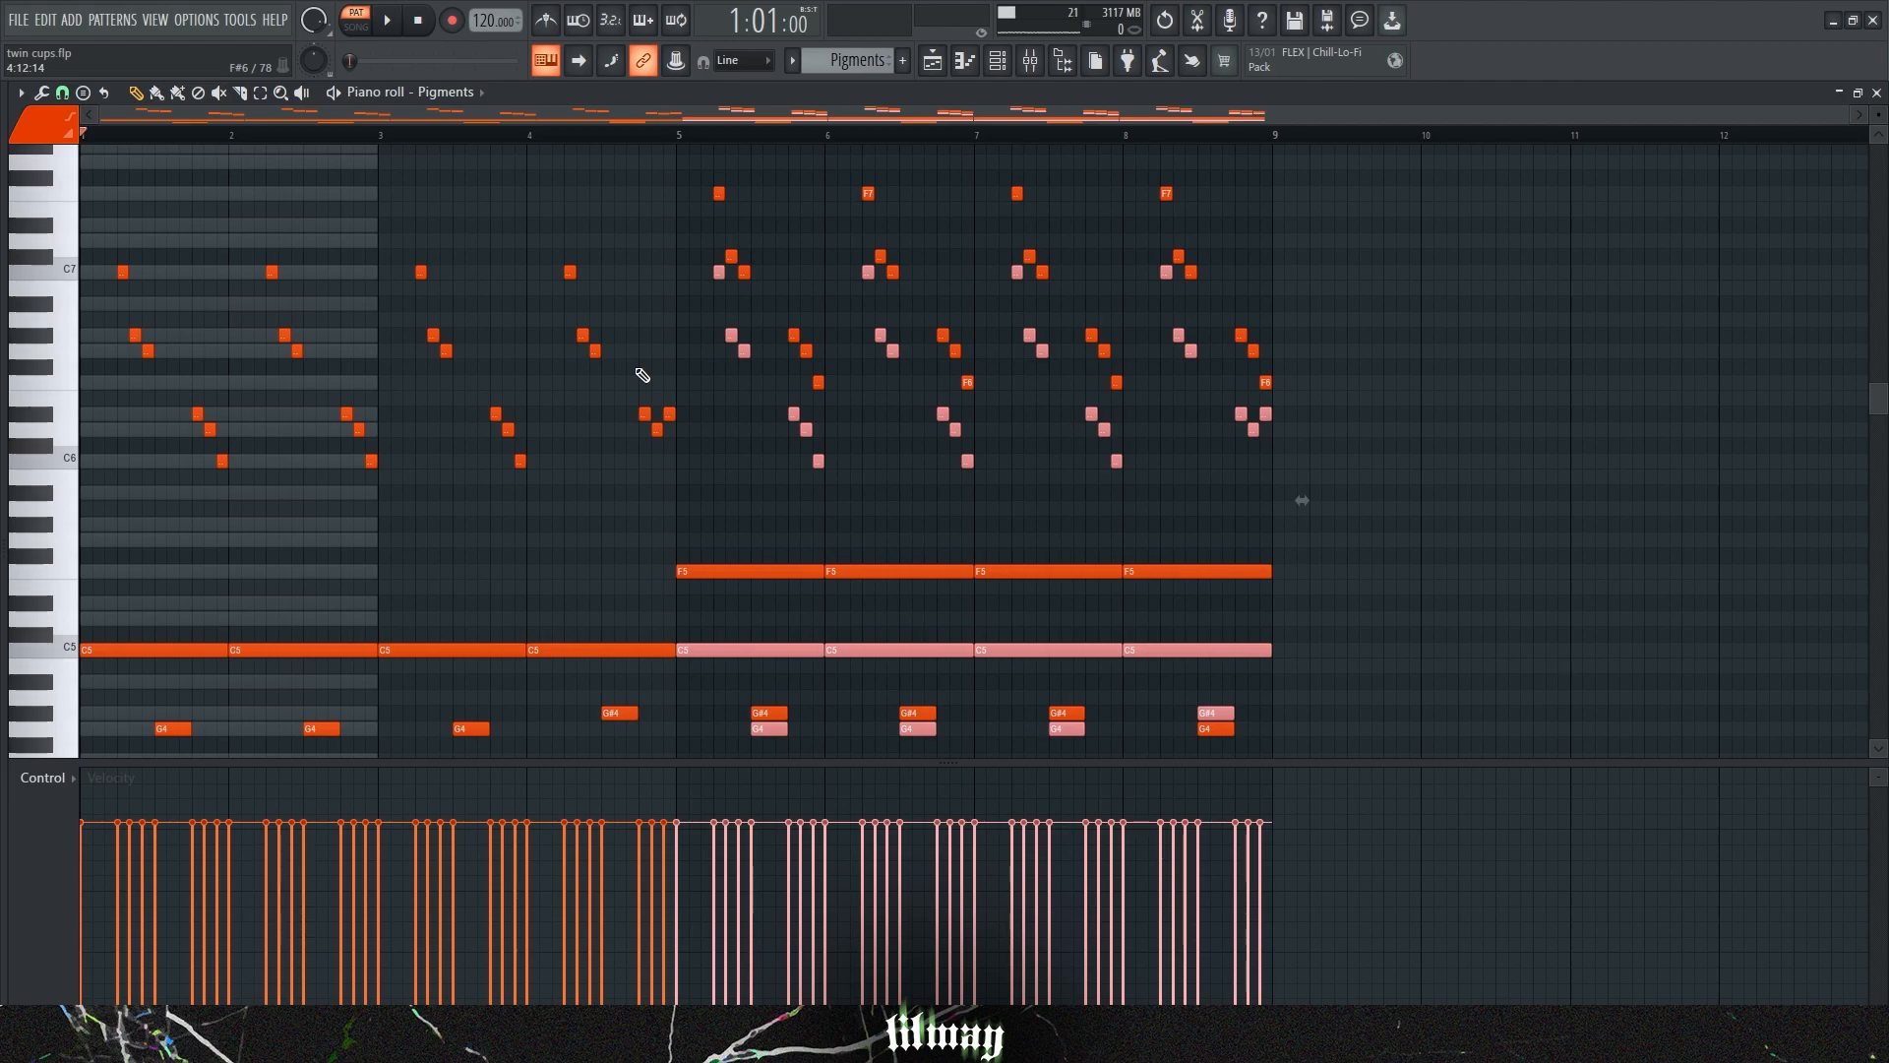
pyautogui.hotkey('shift', 'Up')
pyautogui.hotkey('shift', 'Up')
pyautogui.hotkey('shift', 'Up')
pyautogui.hotkey('shift', 'Up')
pyautogui.hotkey('shift', 'Up')
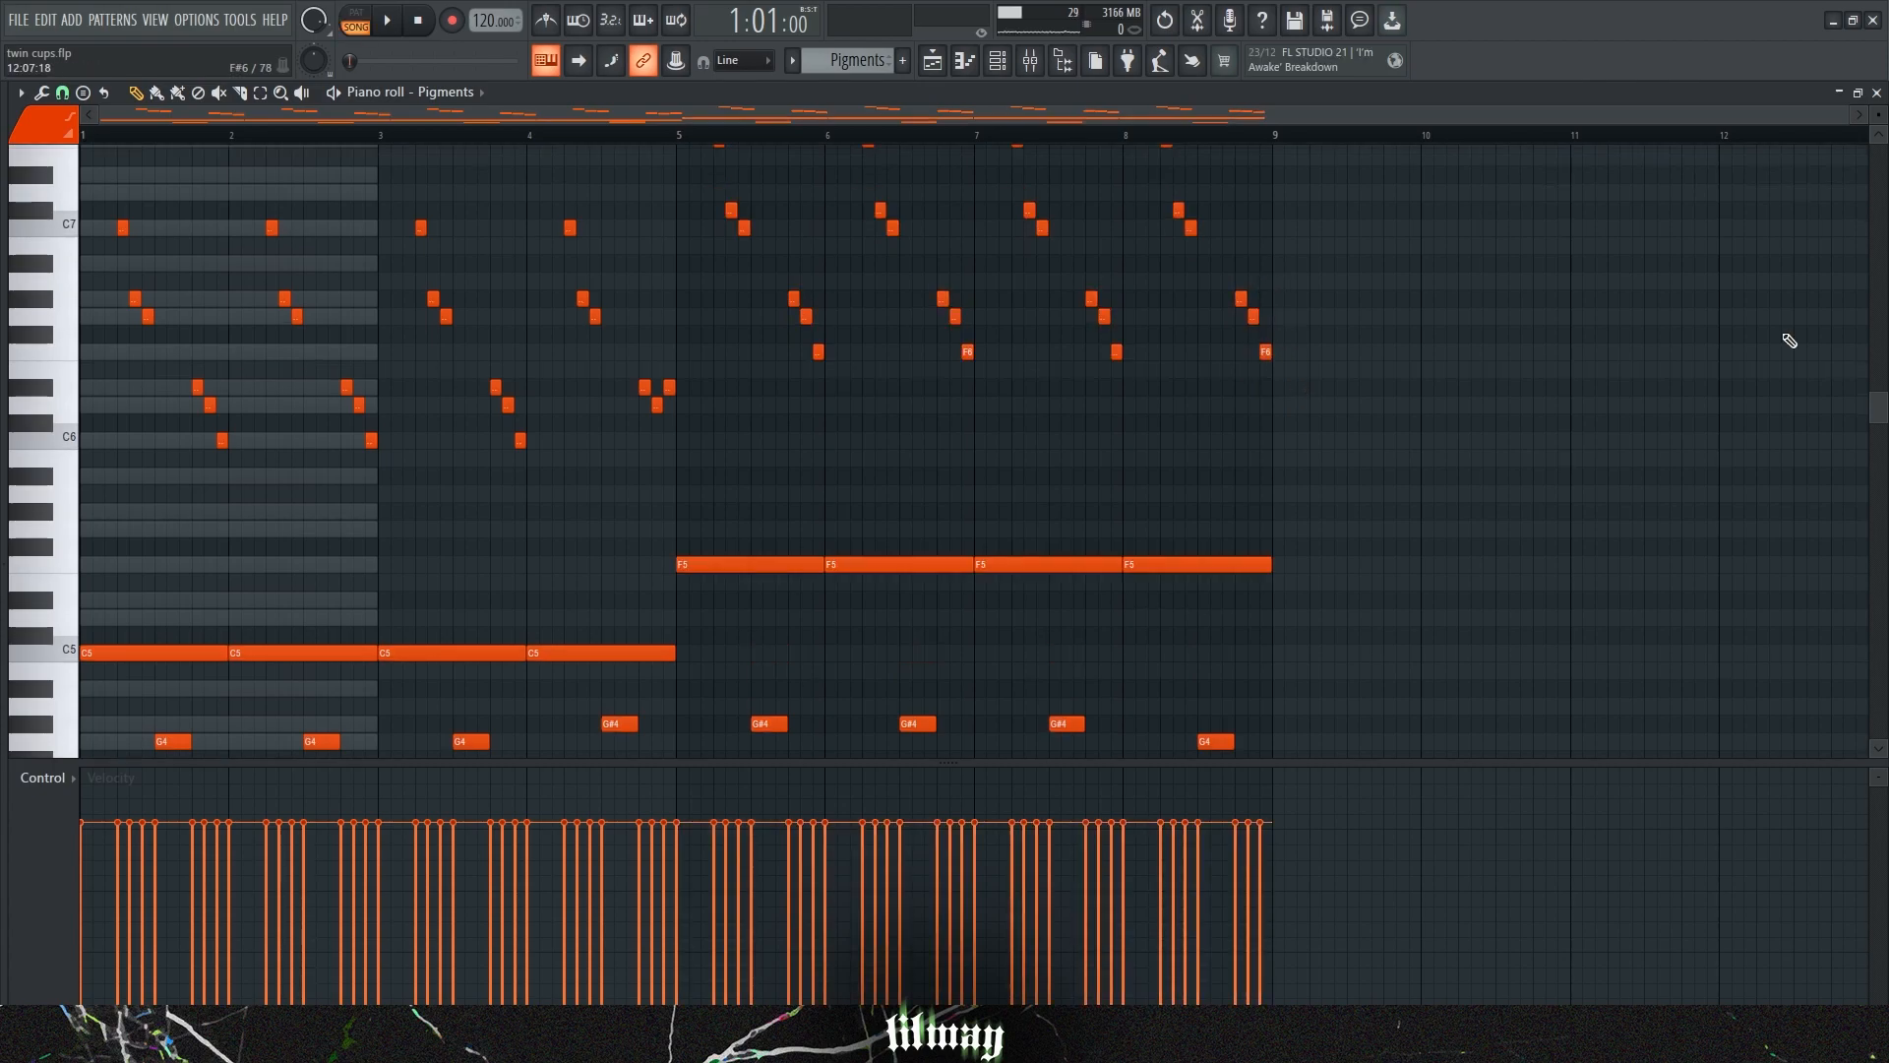
# Play back the Pigments melody and view the FabFilter Pro-Q 3 effect on its mixer track.
pyautogui.press('space')
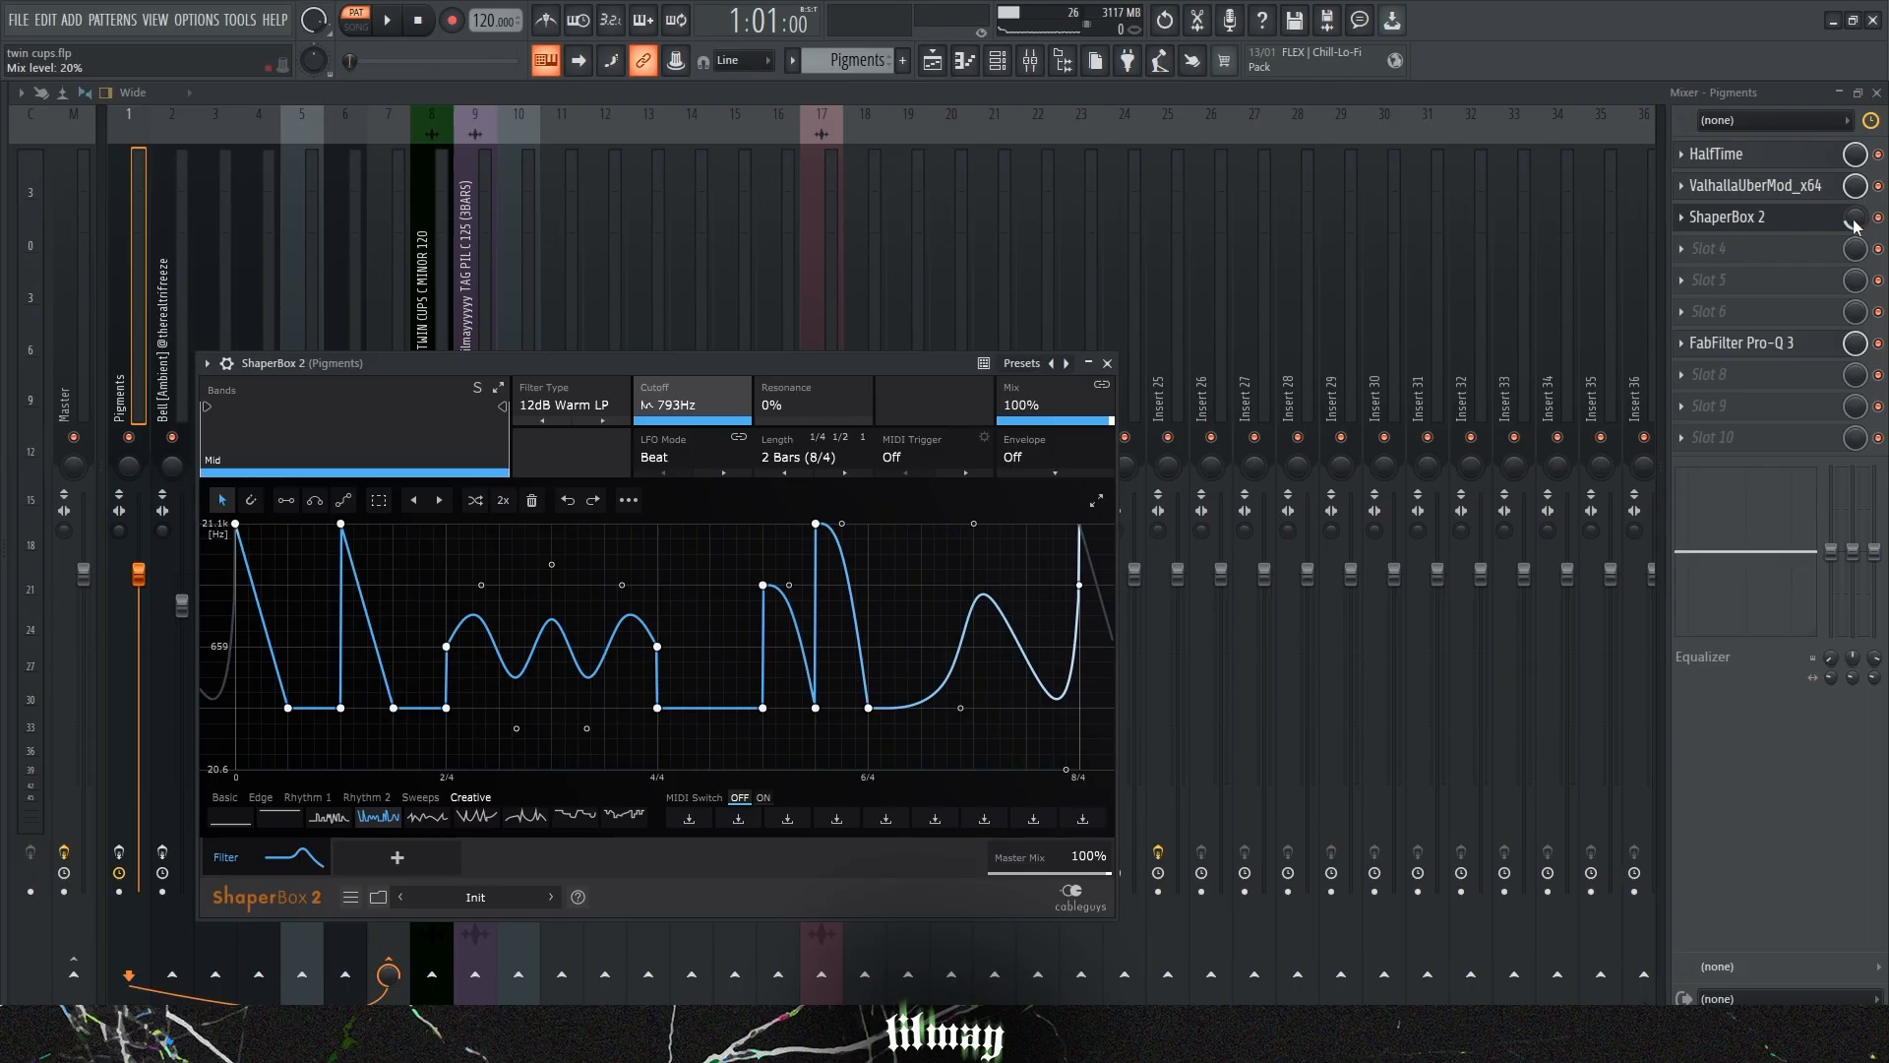
pyautogui.click(1752, 342)
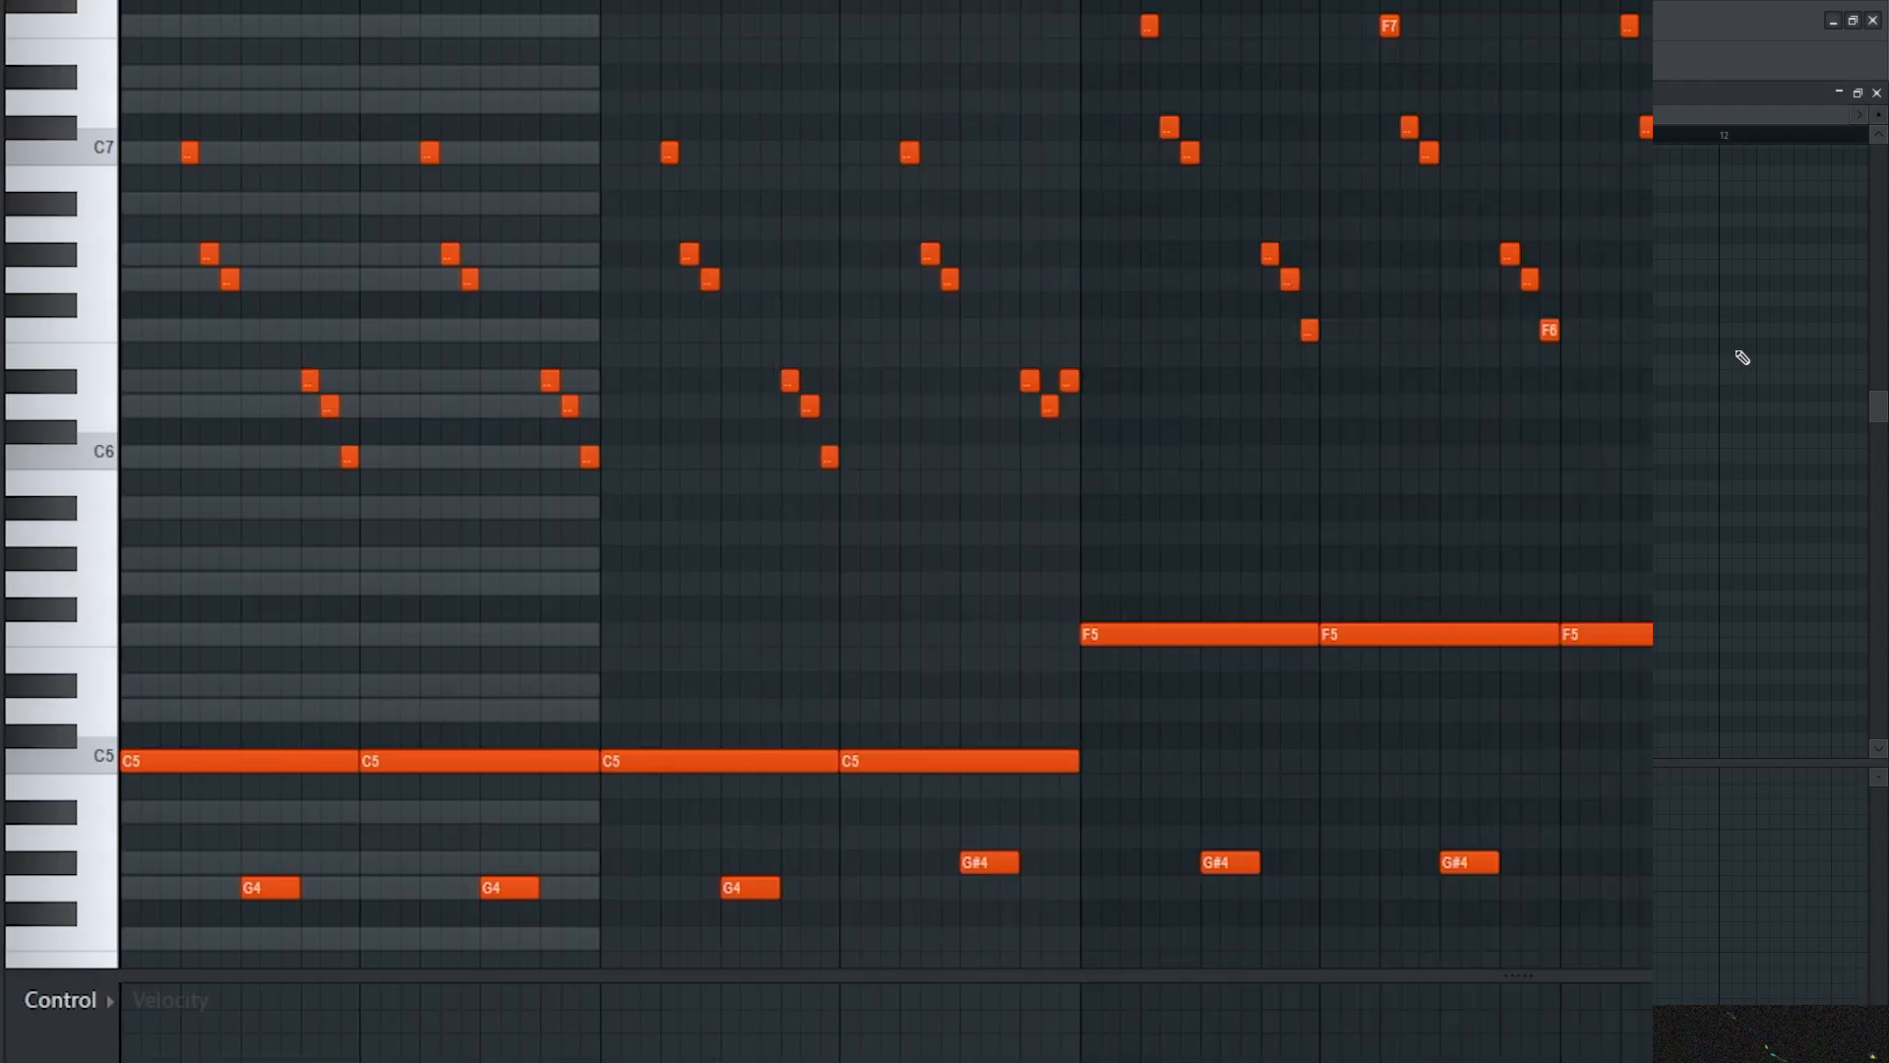
pyautogui.press('space')
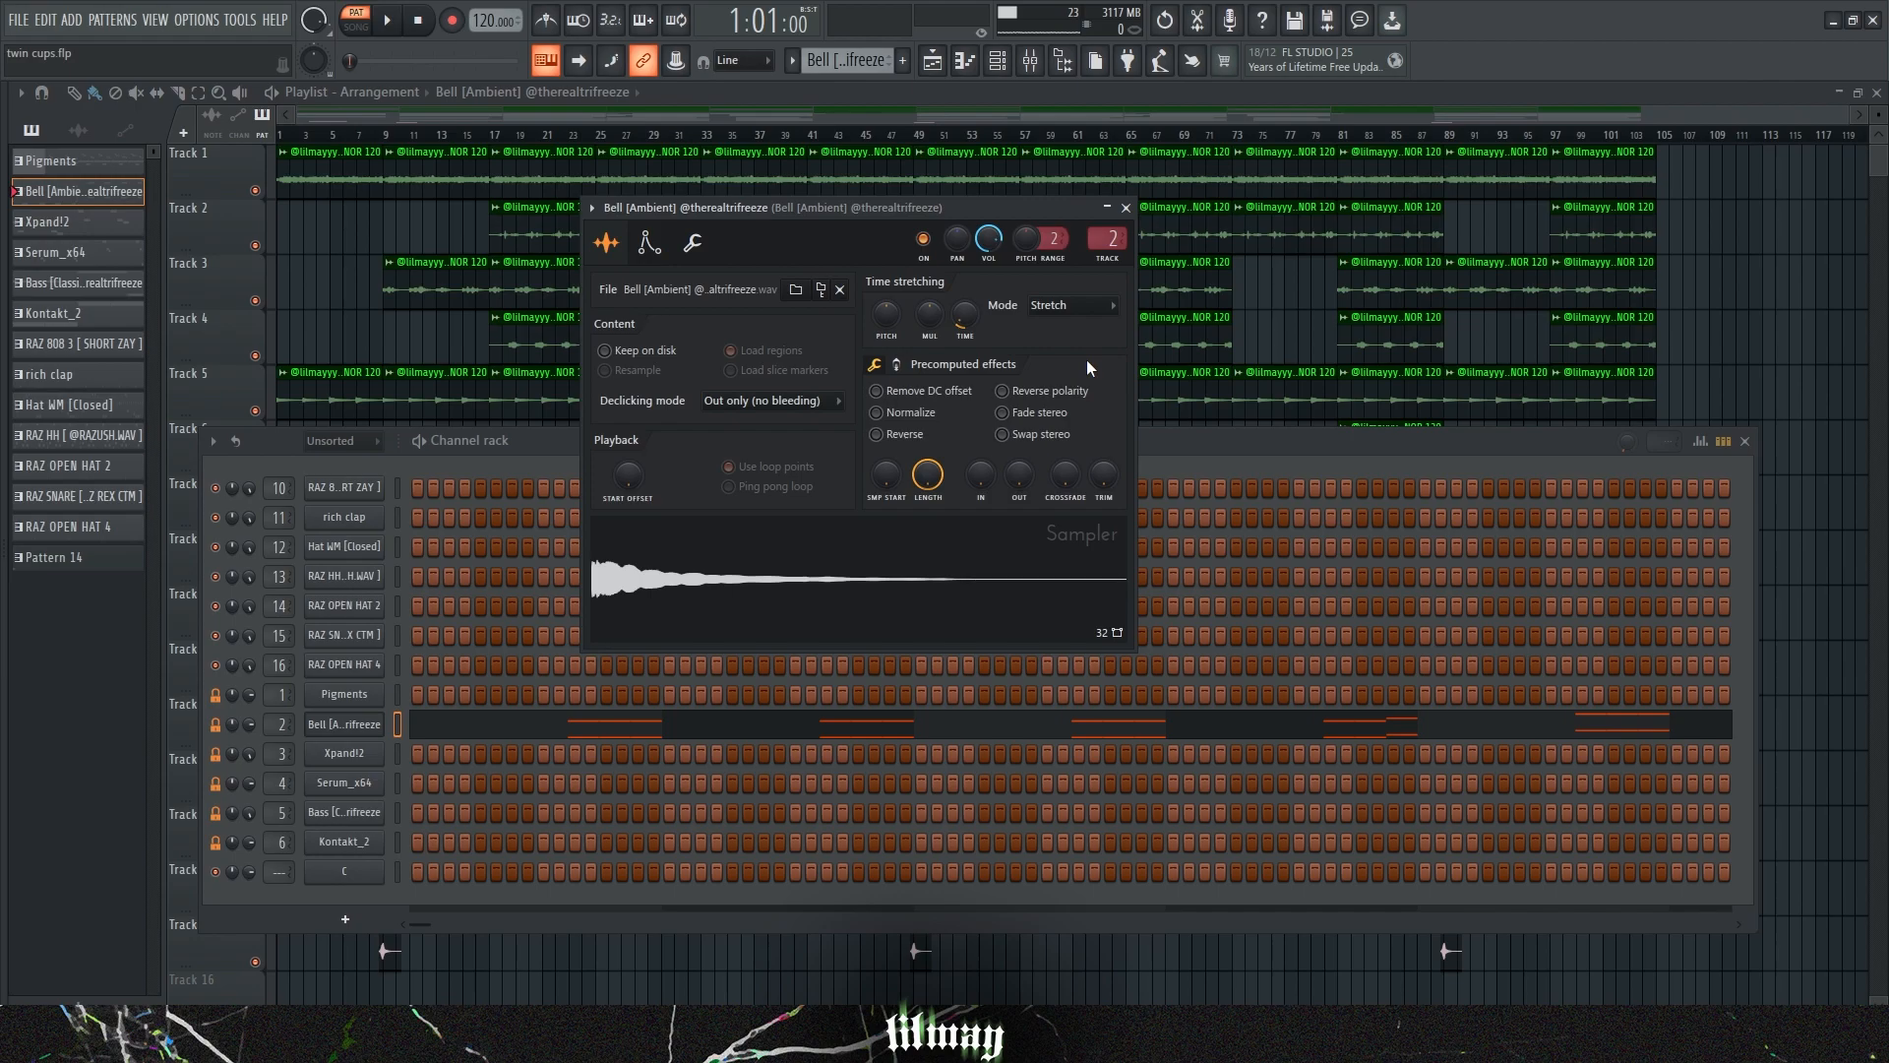
# Open the Bell [Ambient] notes in the piano roll, examine the closing notes of bar 4 and play the pattern.
pyautogui.press('F7')
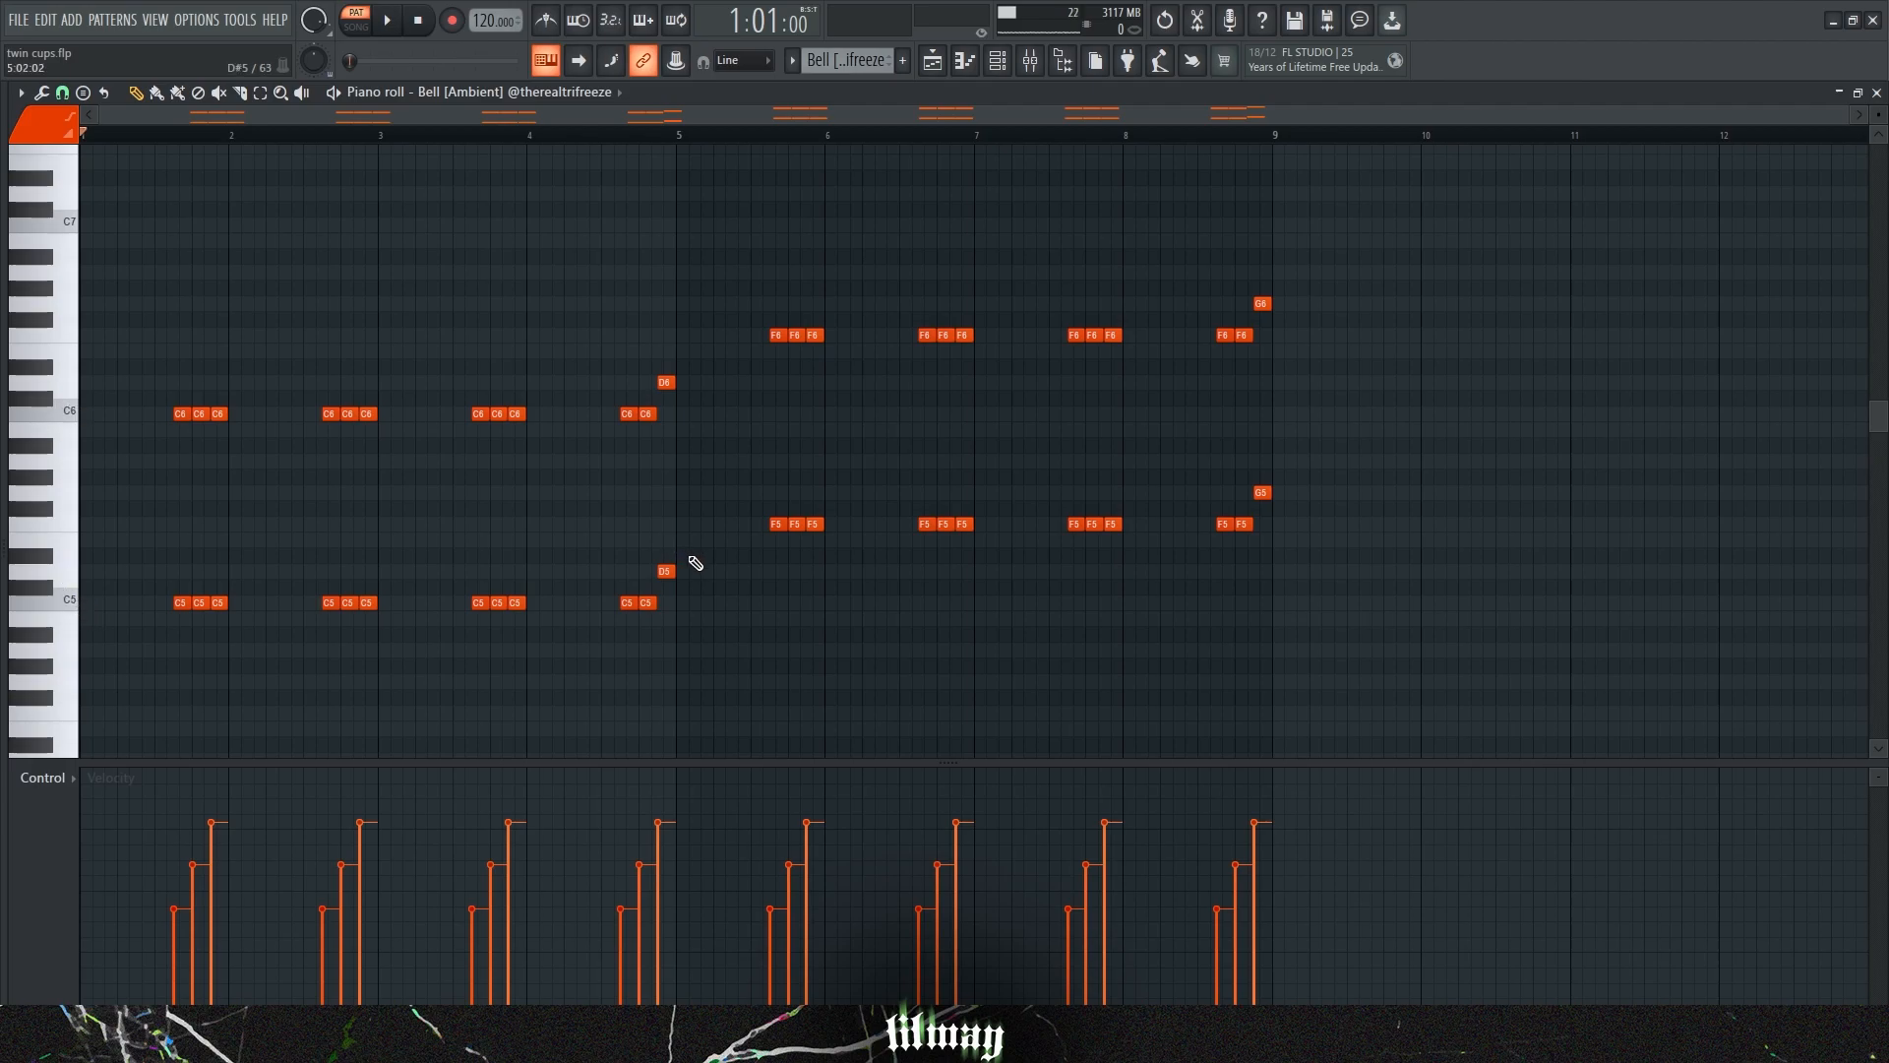
pyautogui.moveTo(683, 580); pyautogui.dragTo(657, 343)
pyautogui.keyDown('ctrl'); pyautogui.click(705, 416); pyautogui.keyUp('ctrl')
pyautogui.press('space')
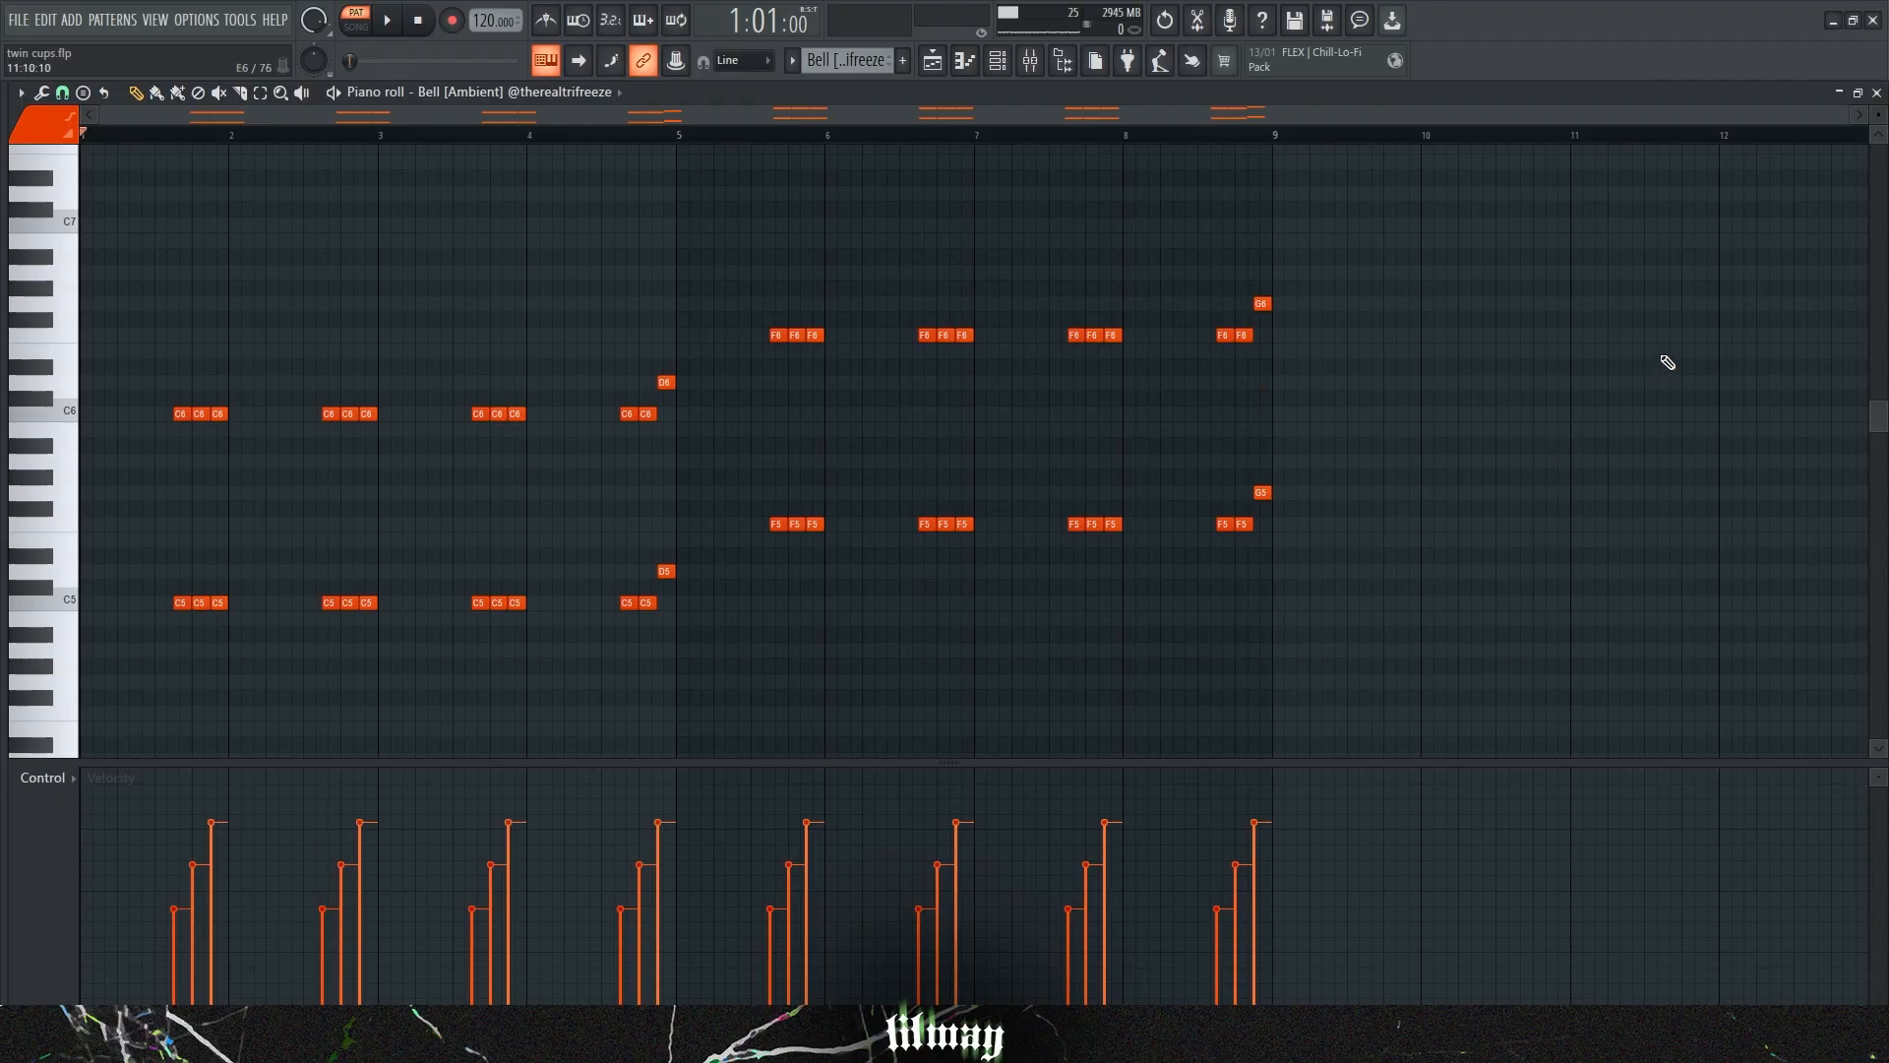
pyautogui.press('space')
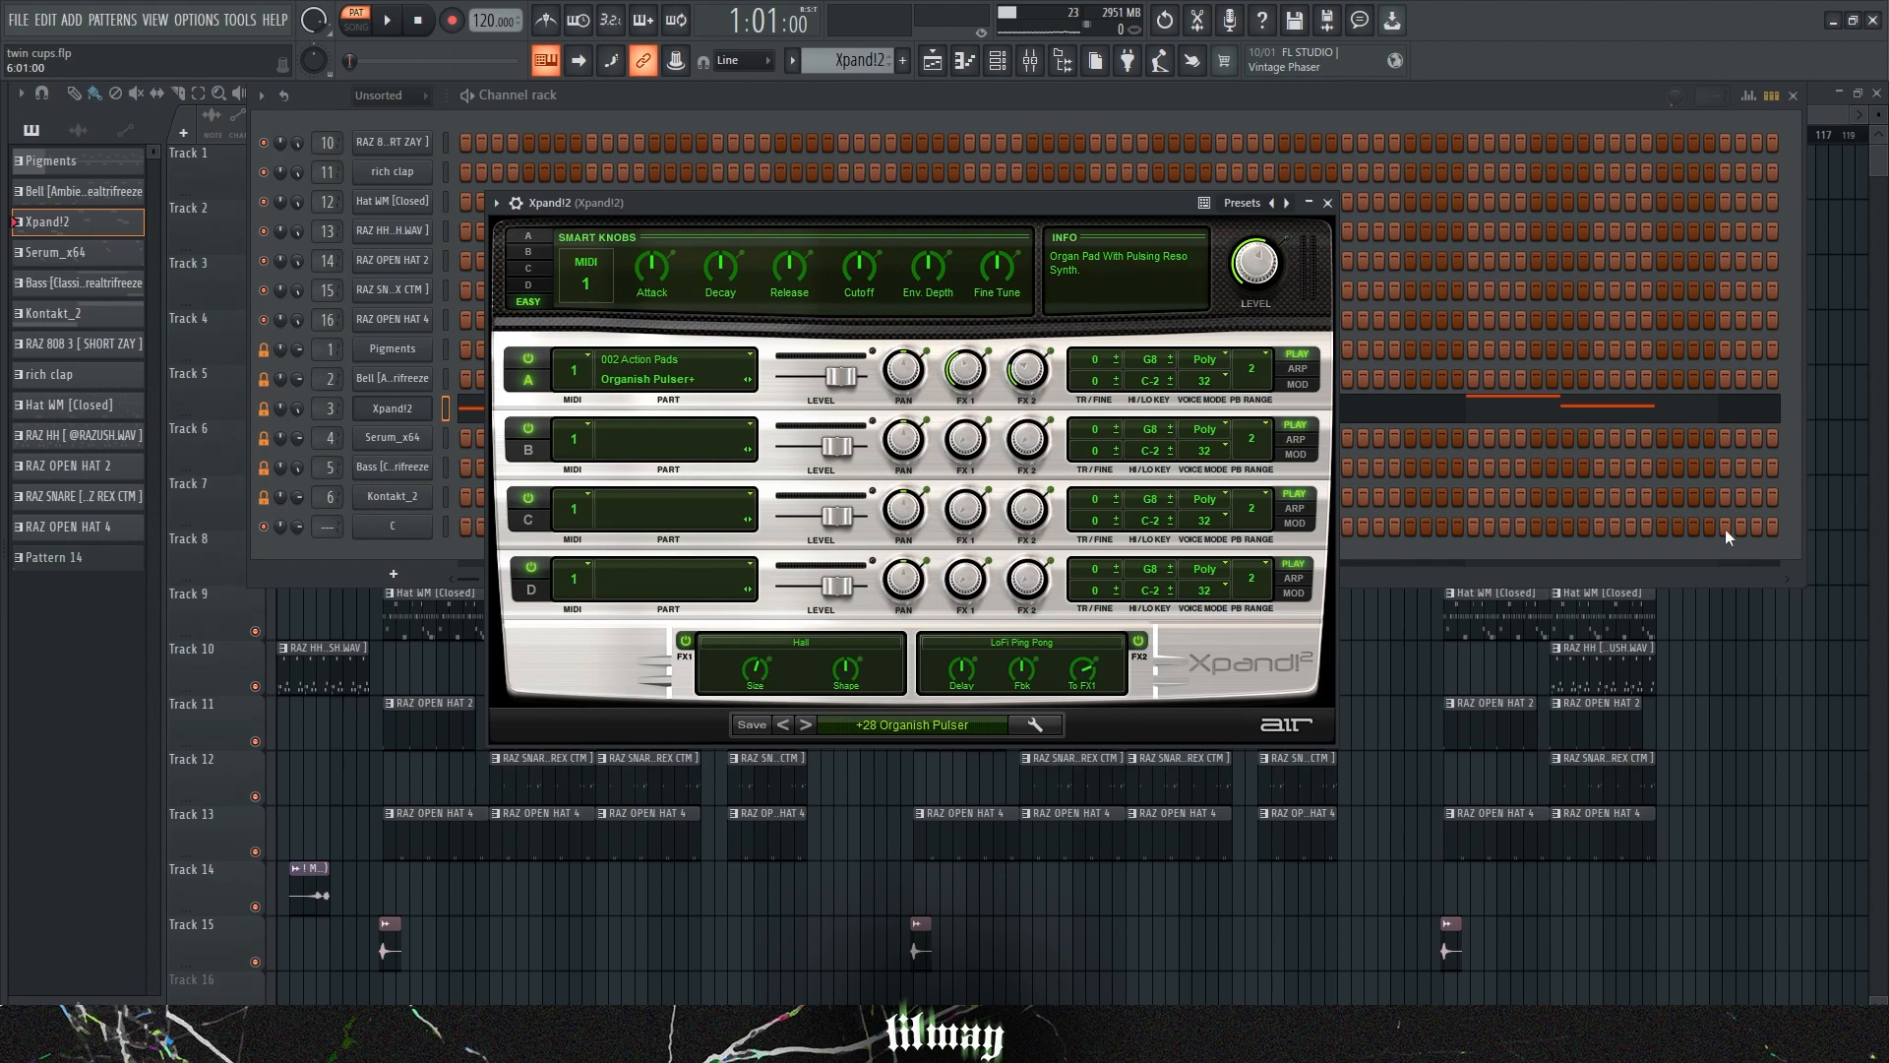
# Check the +28 Organish Pulser preset in Xpand!2 and play back its melody.
pyautogui.click(915, 724)
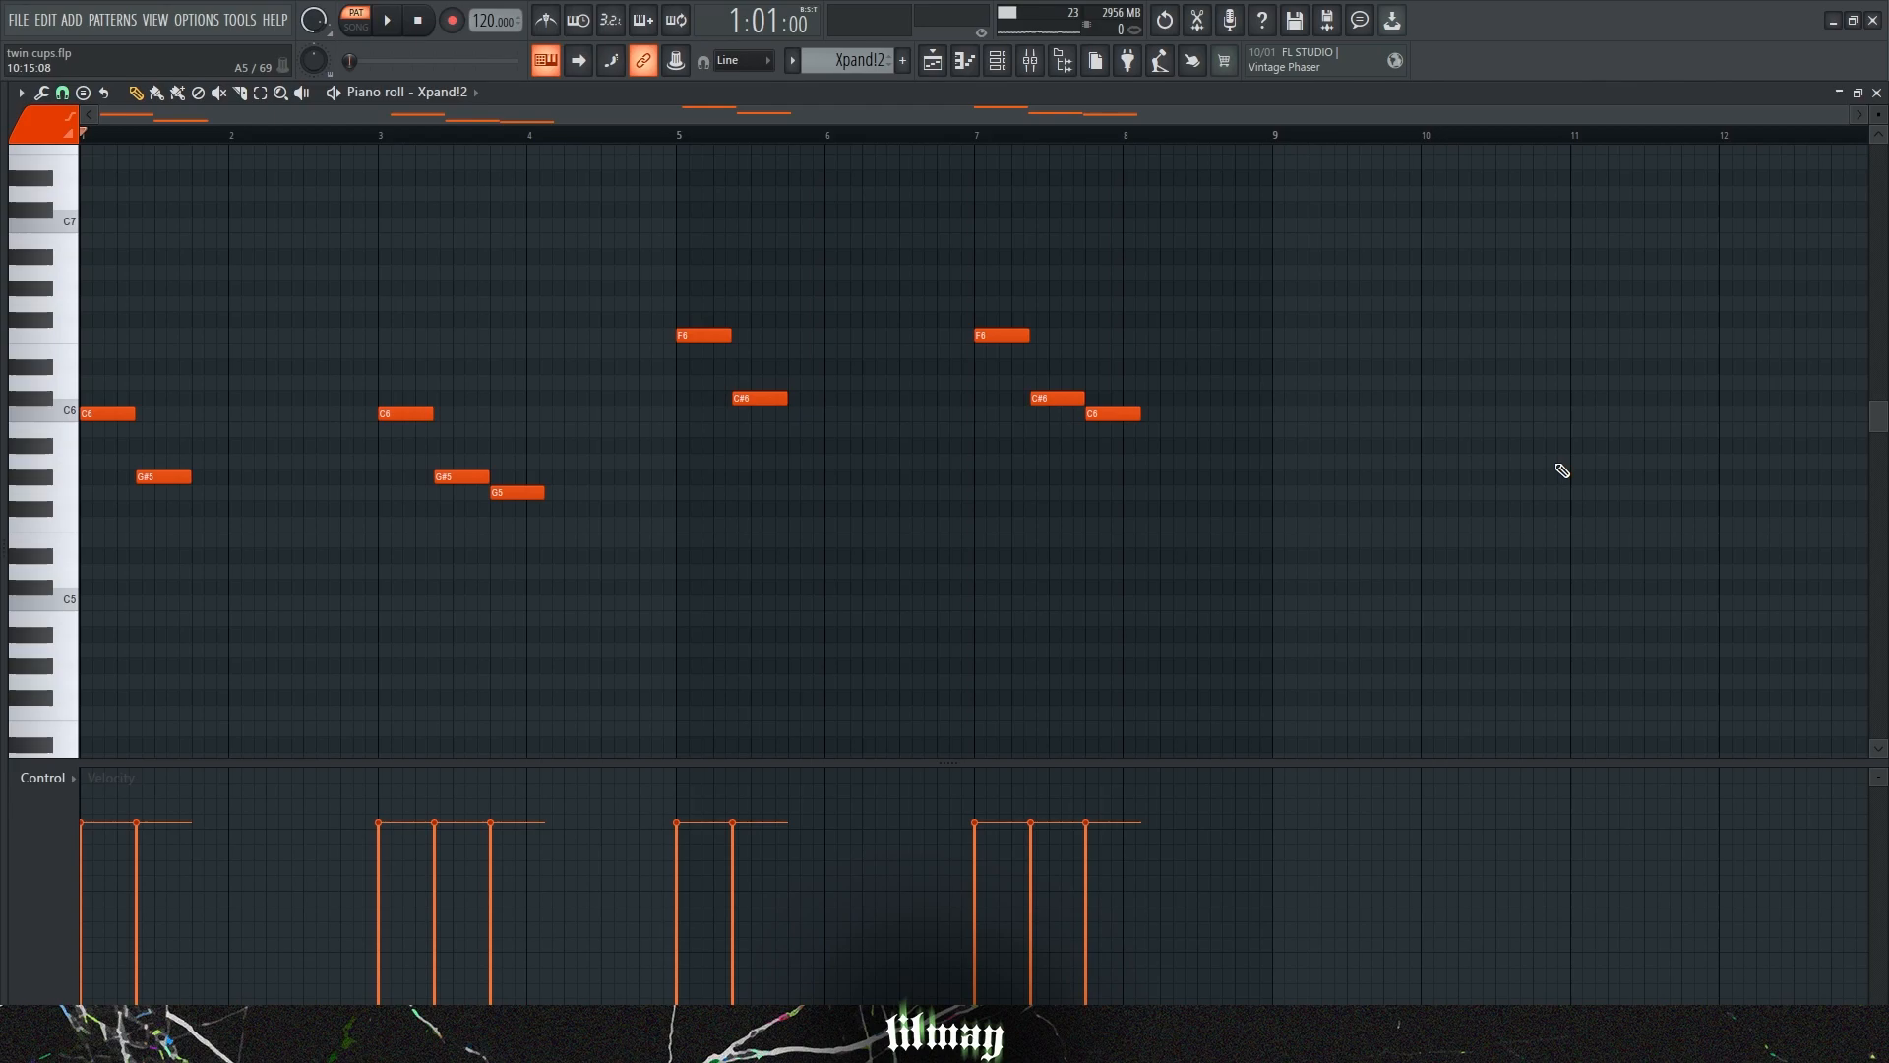
pyautogui.press('space')
pyautogui.press('space')
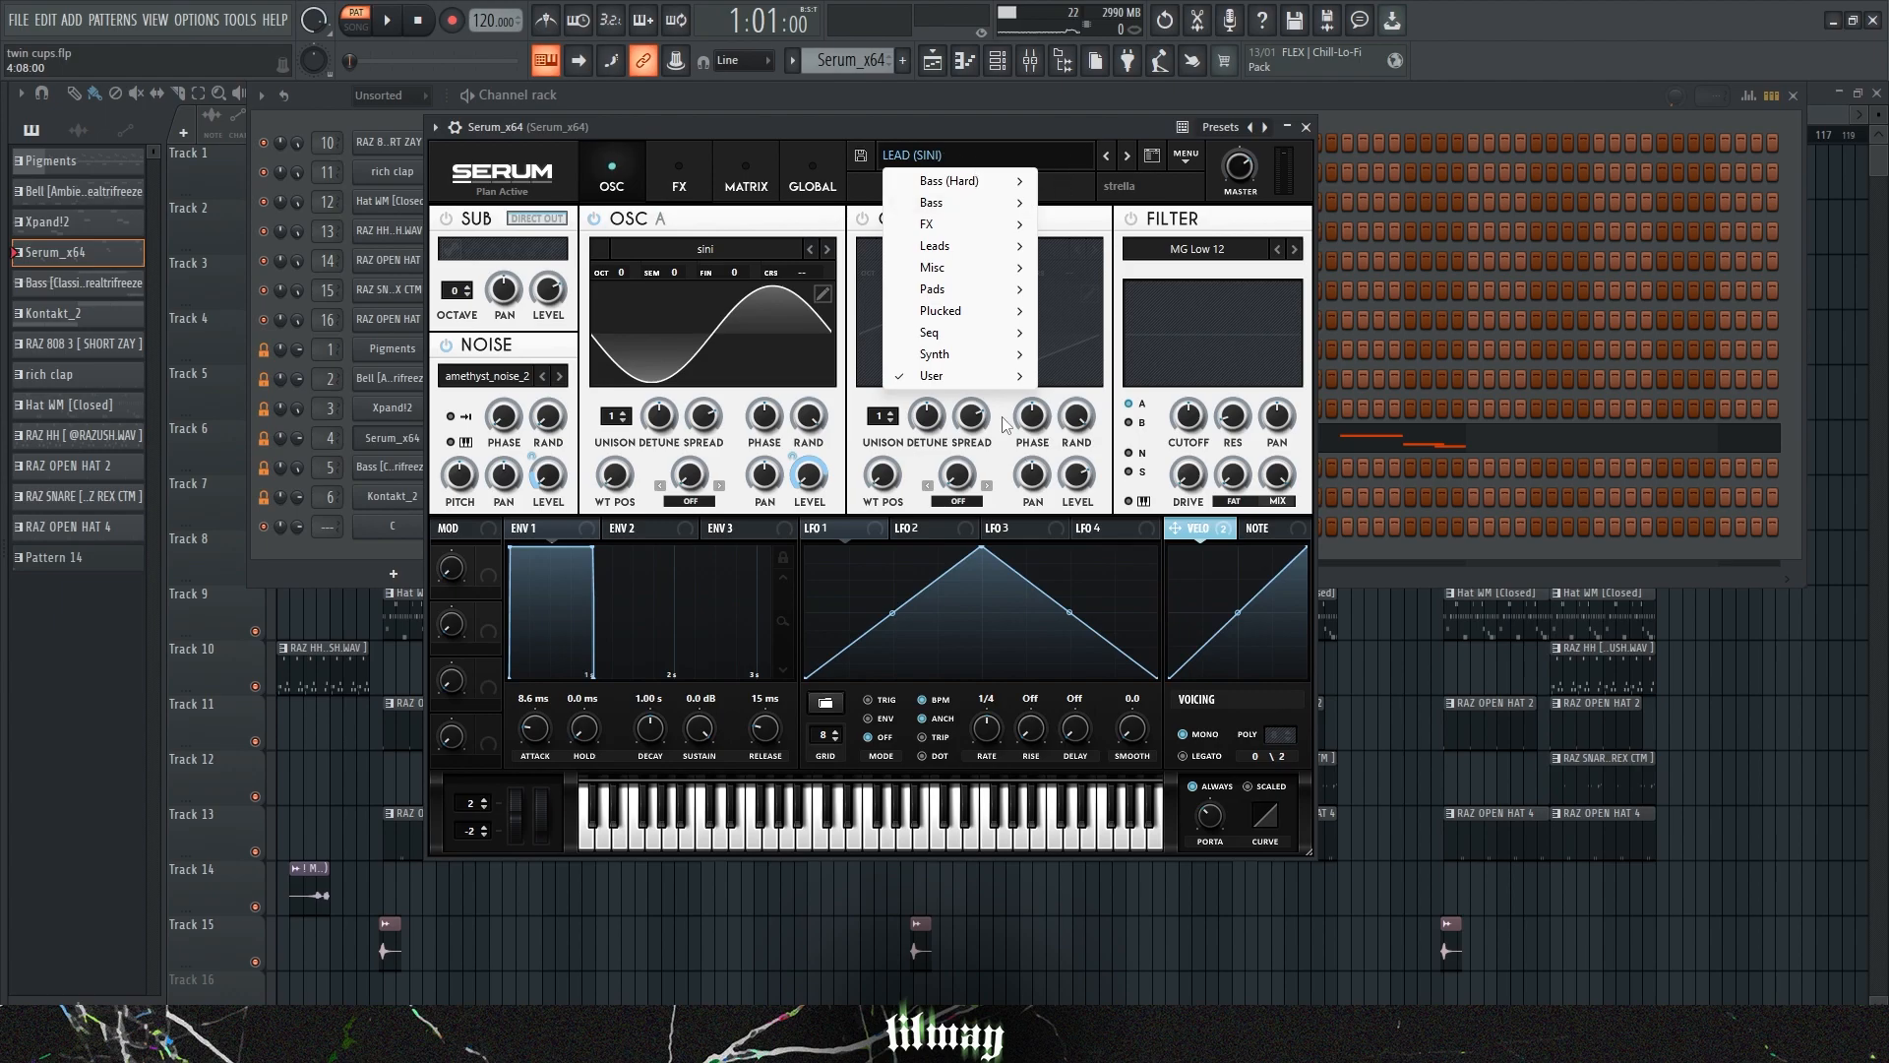
# Examine Serum's preset and its ValhallaVintageVerb settings, and play back the Serum lead melody.
pyautogui.moveTo(1009, 378)
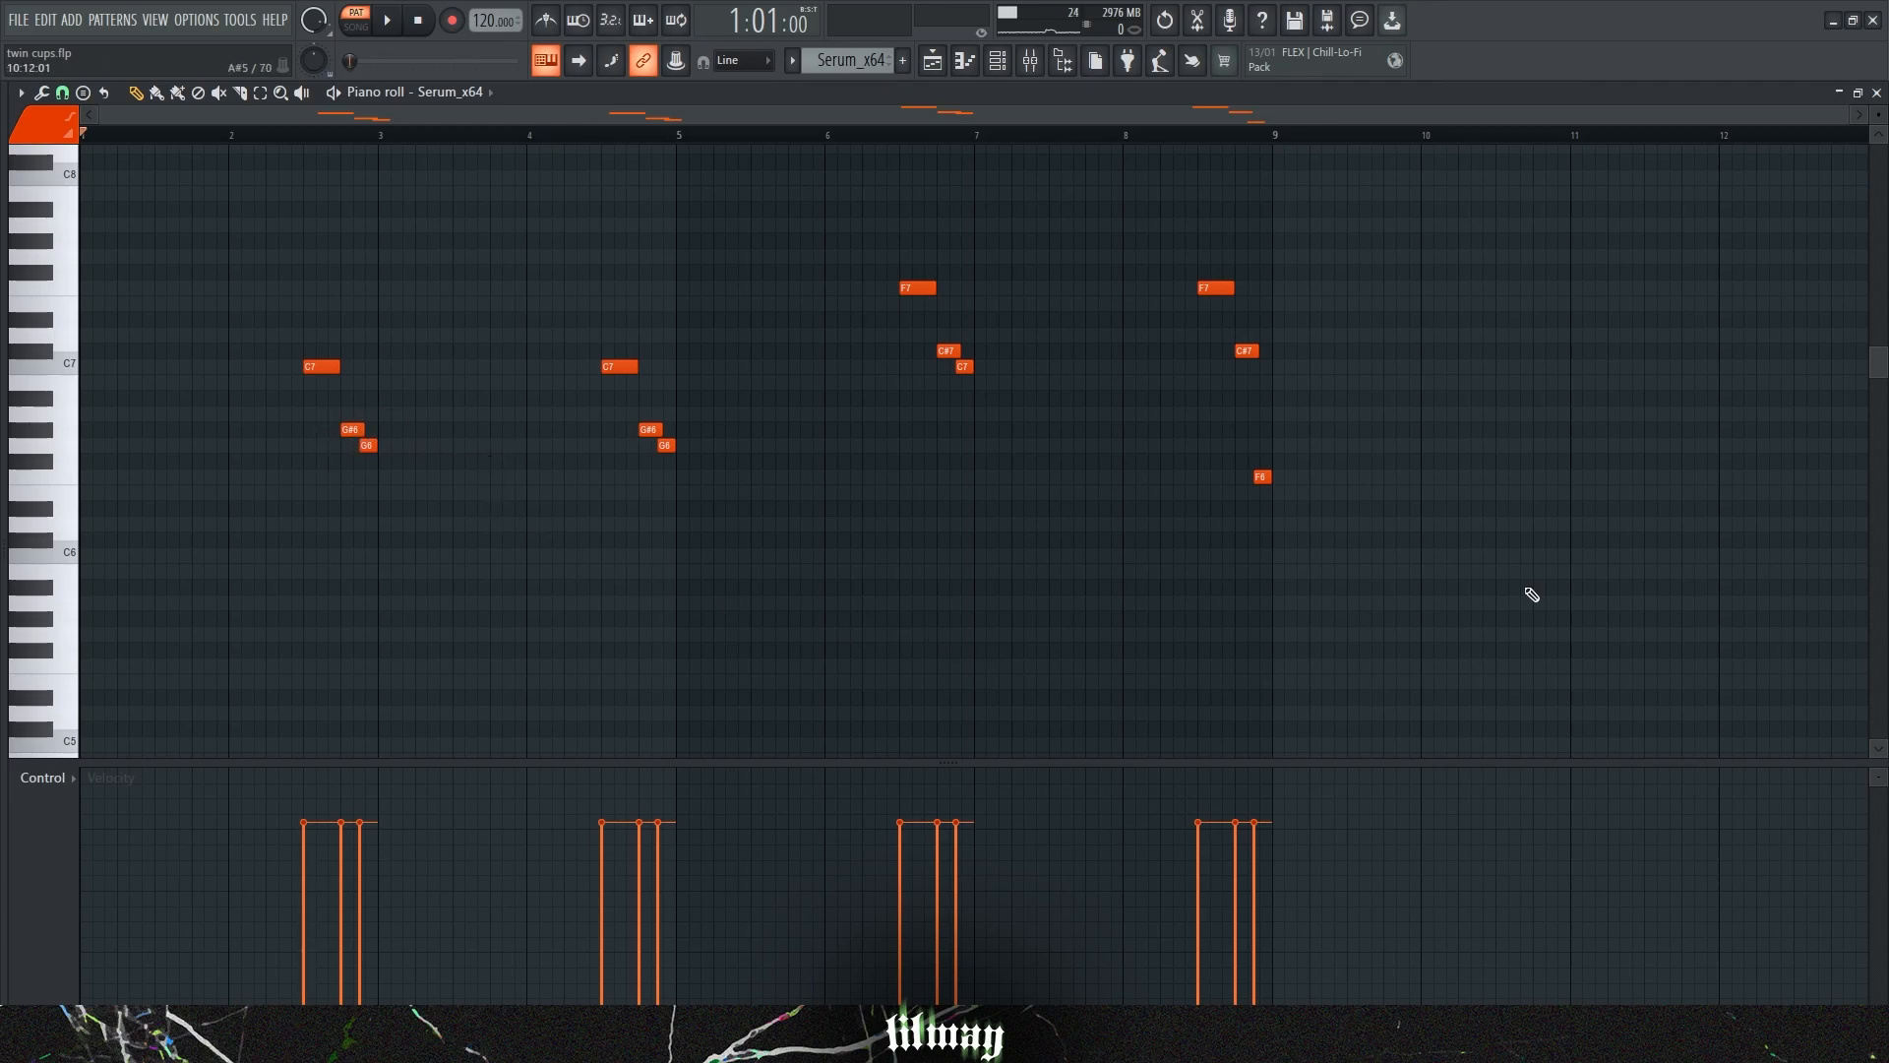
pyautogui.press('space')
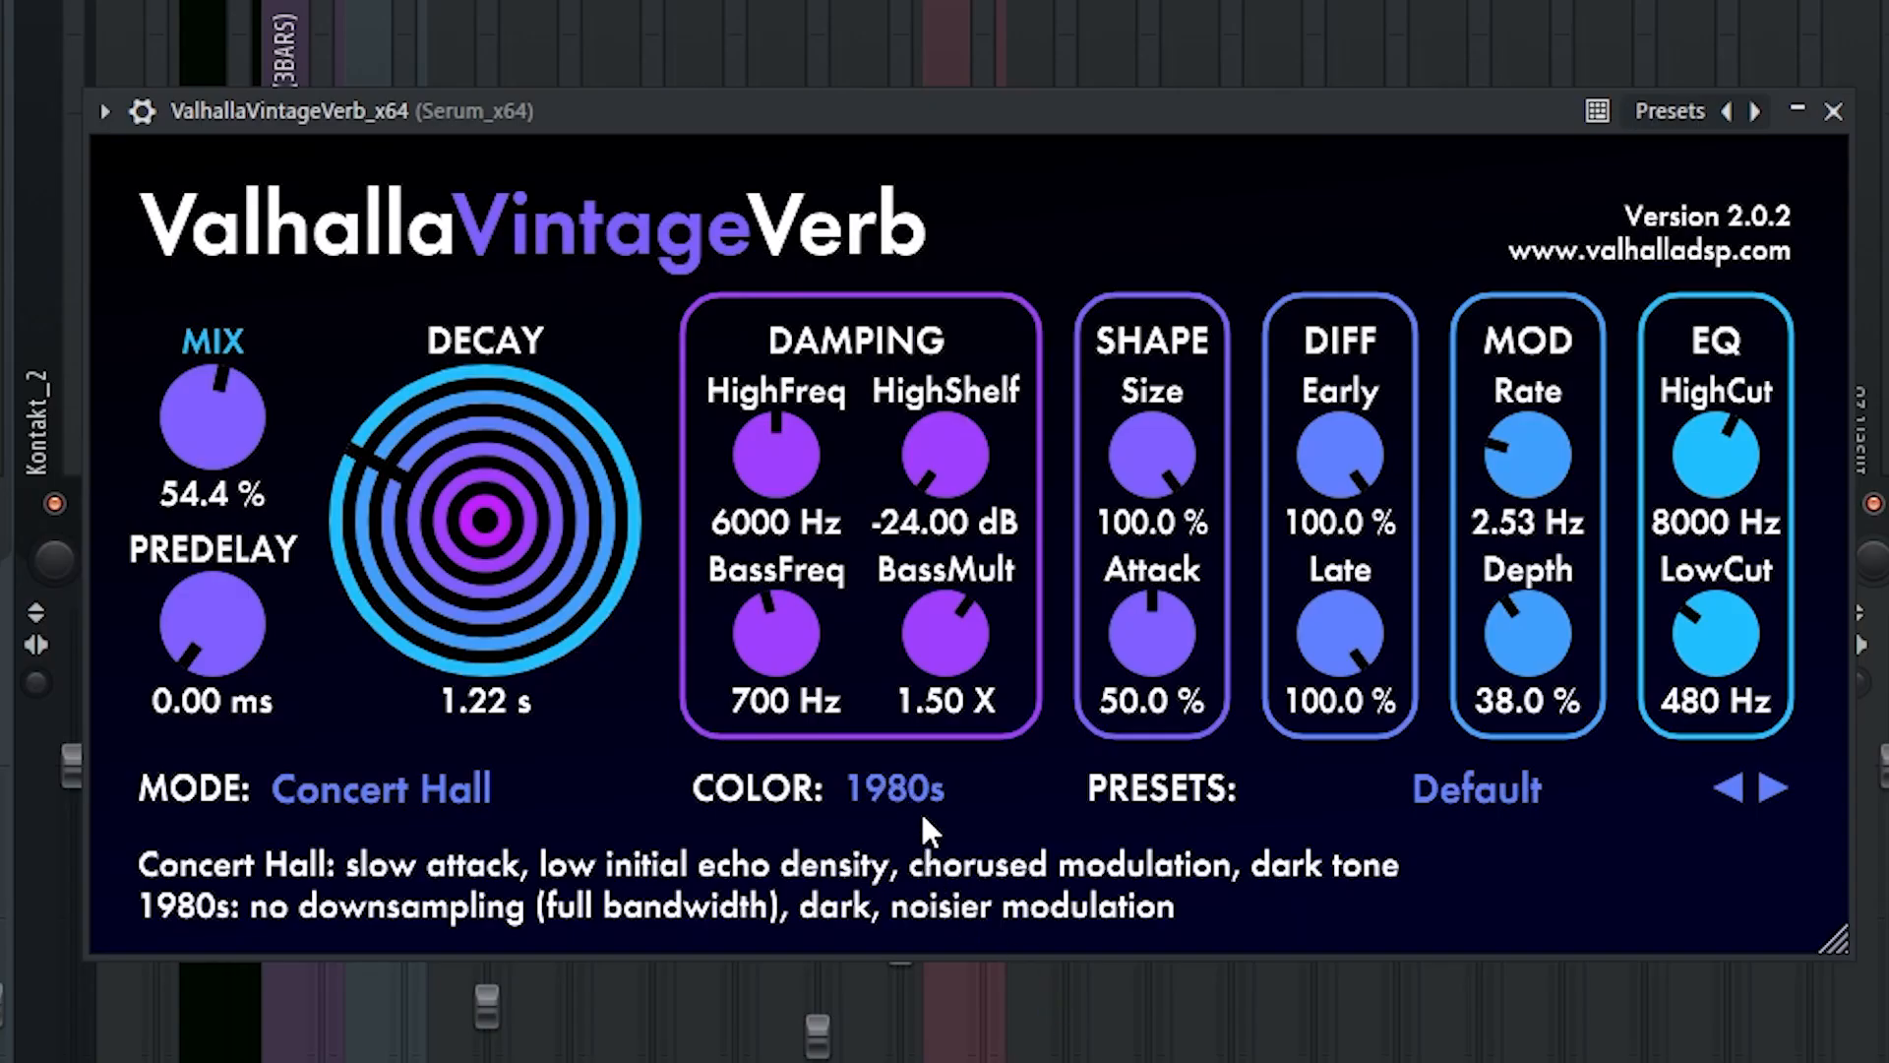
pyautogui.moveTo(192, 669)
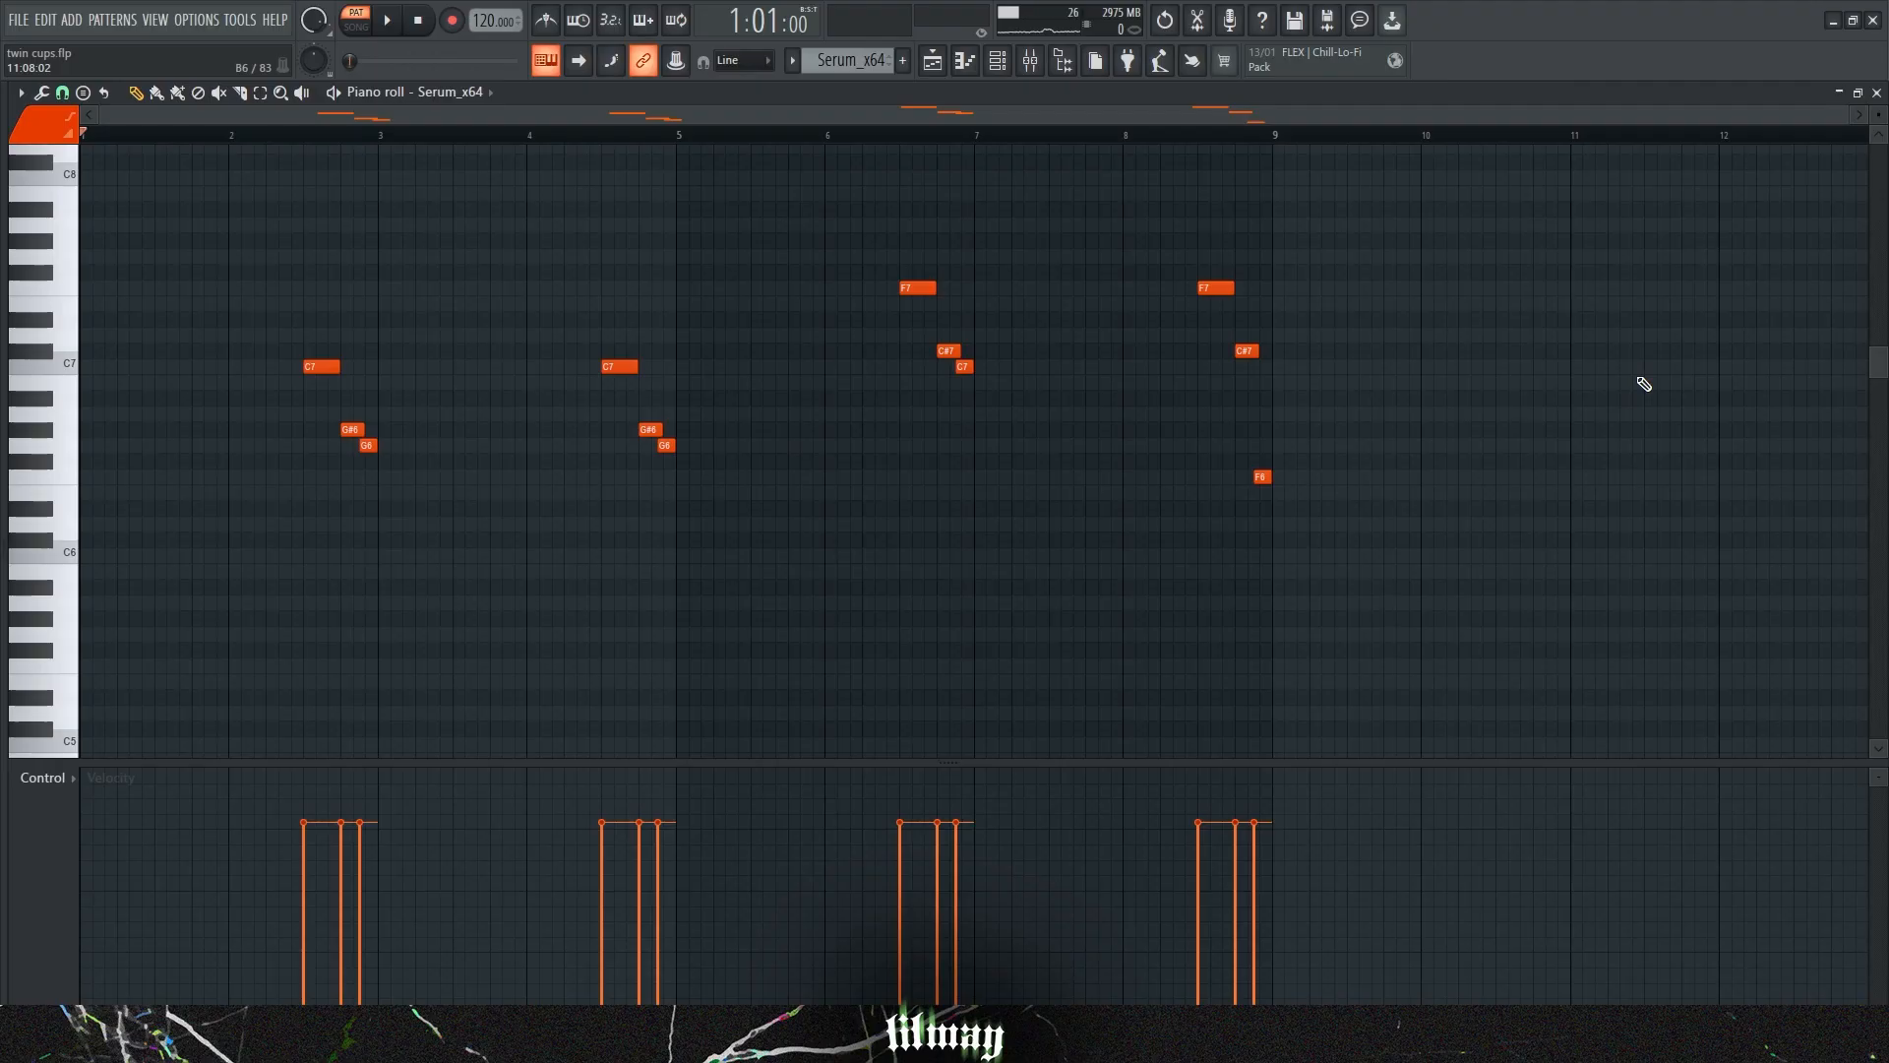
pyautogui.press('space')
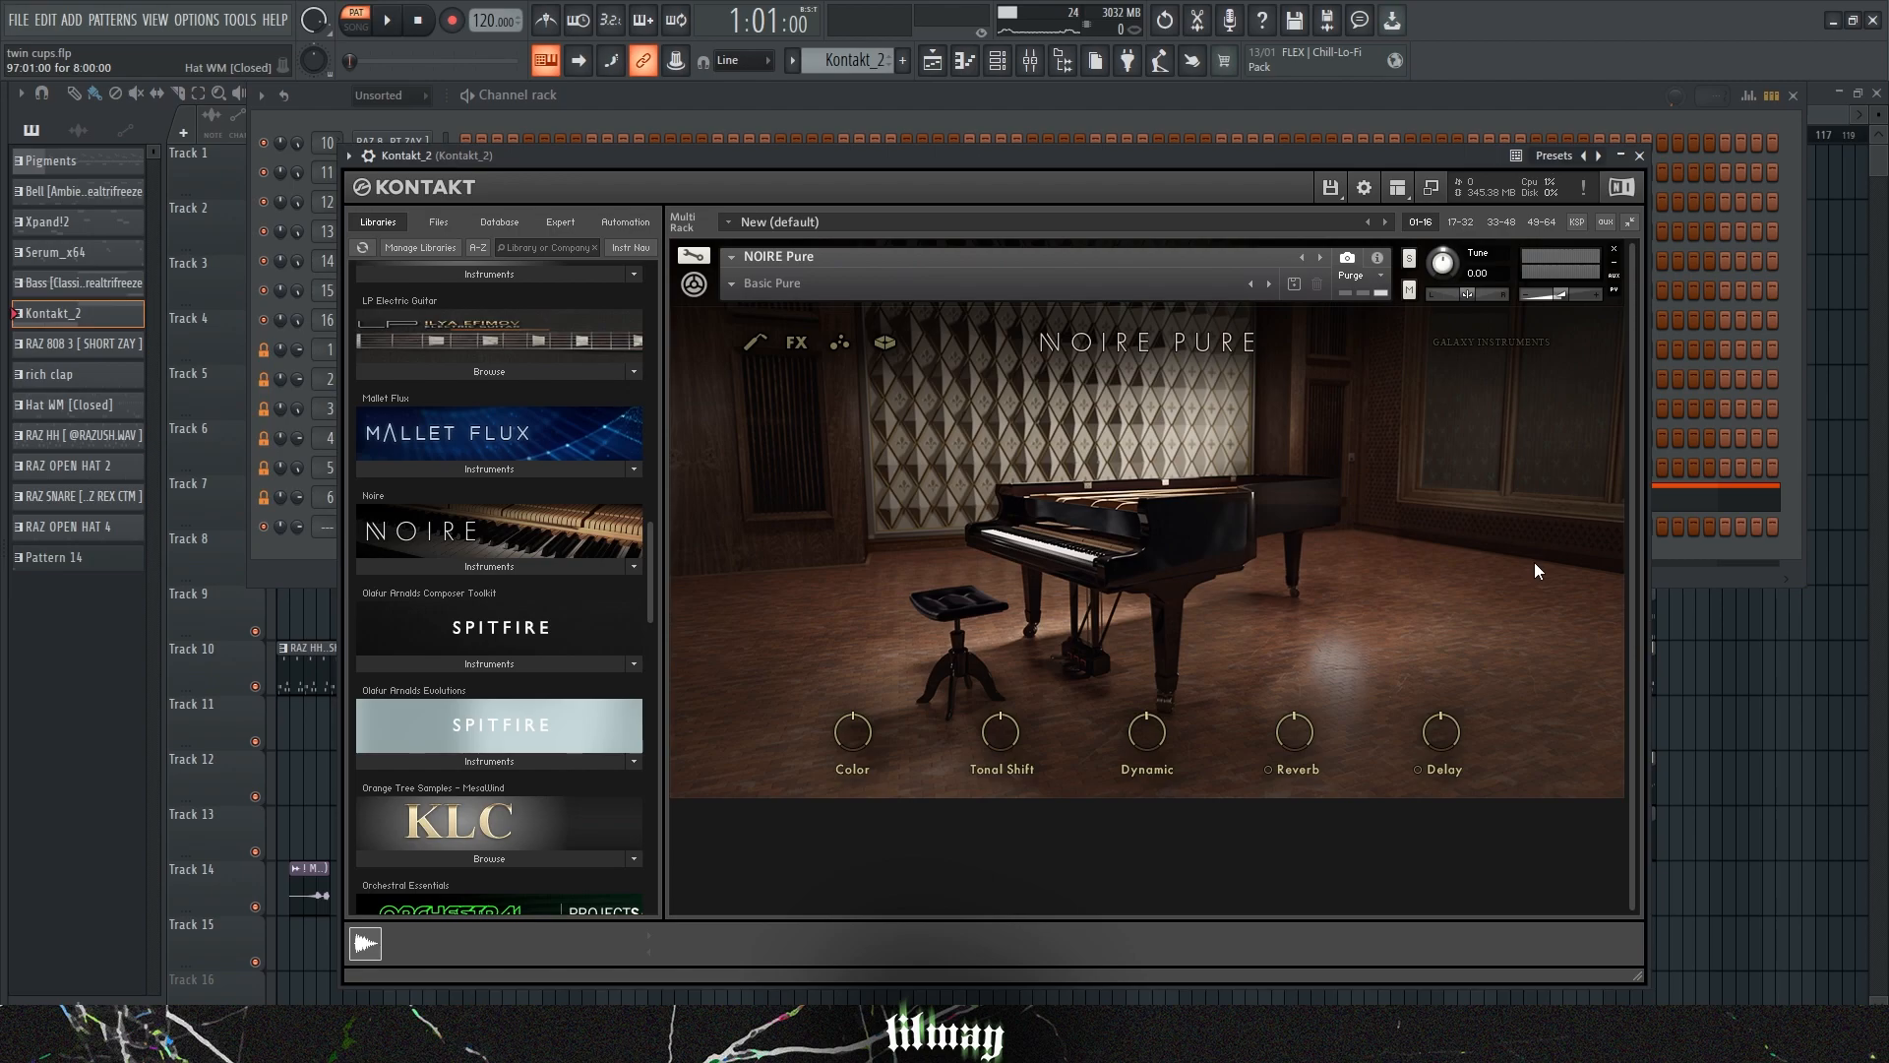
# Open the Kontakt_2 piano's sustained low notes in the piano roll and play them back.
pyautogui.click(1716, 502)
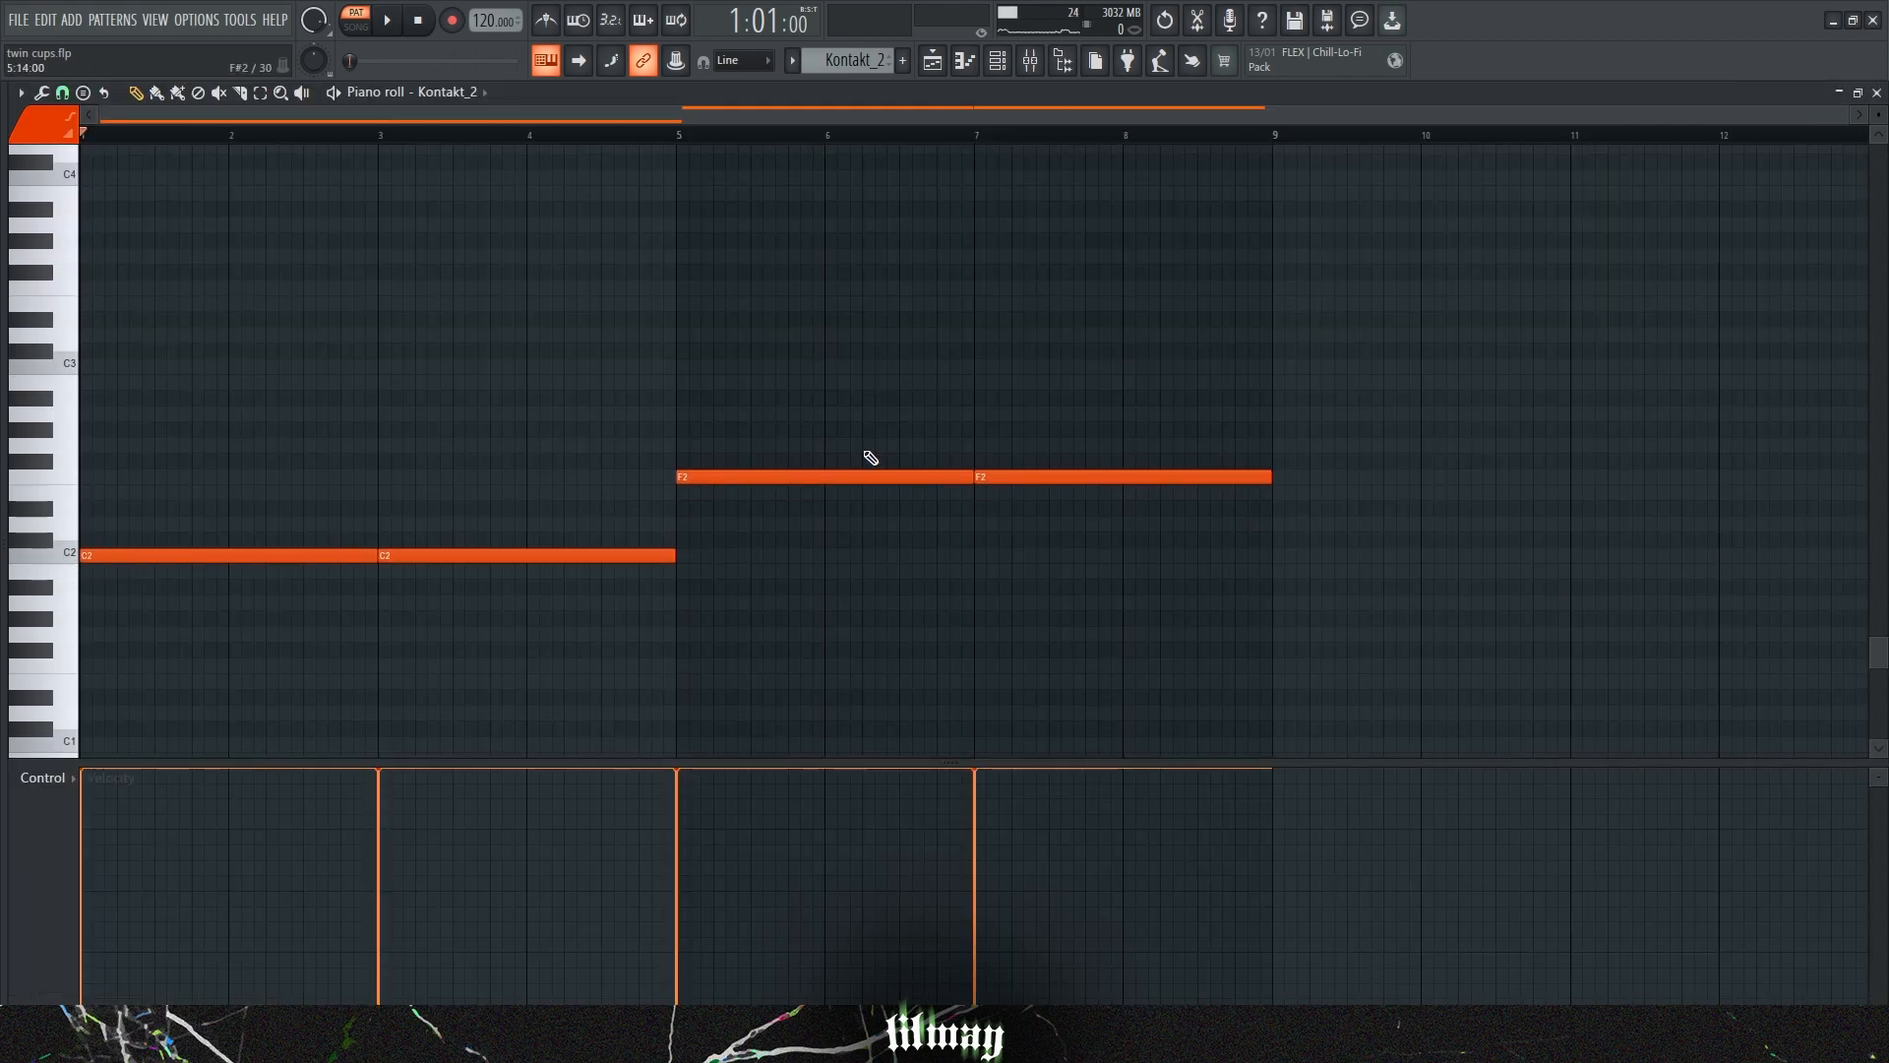
pyautogui.scroll(2, 359, 452)
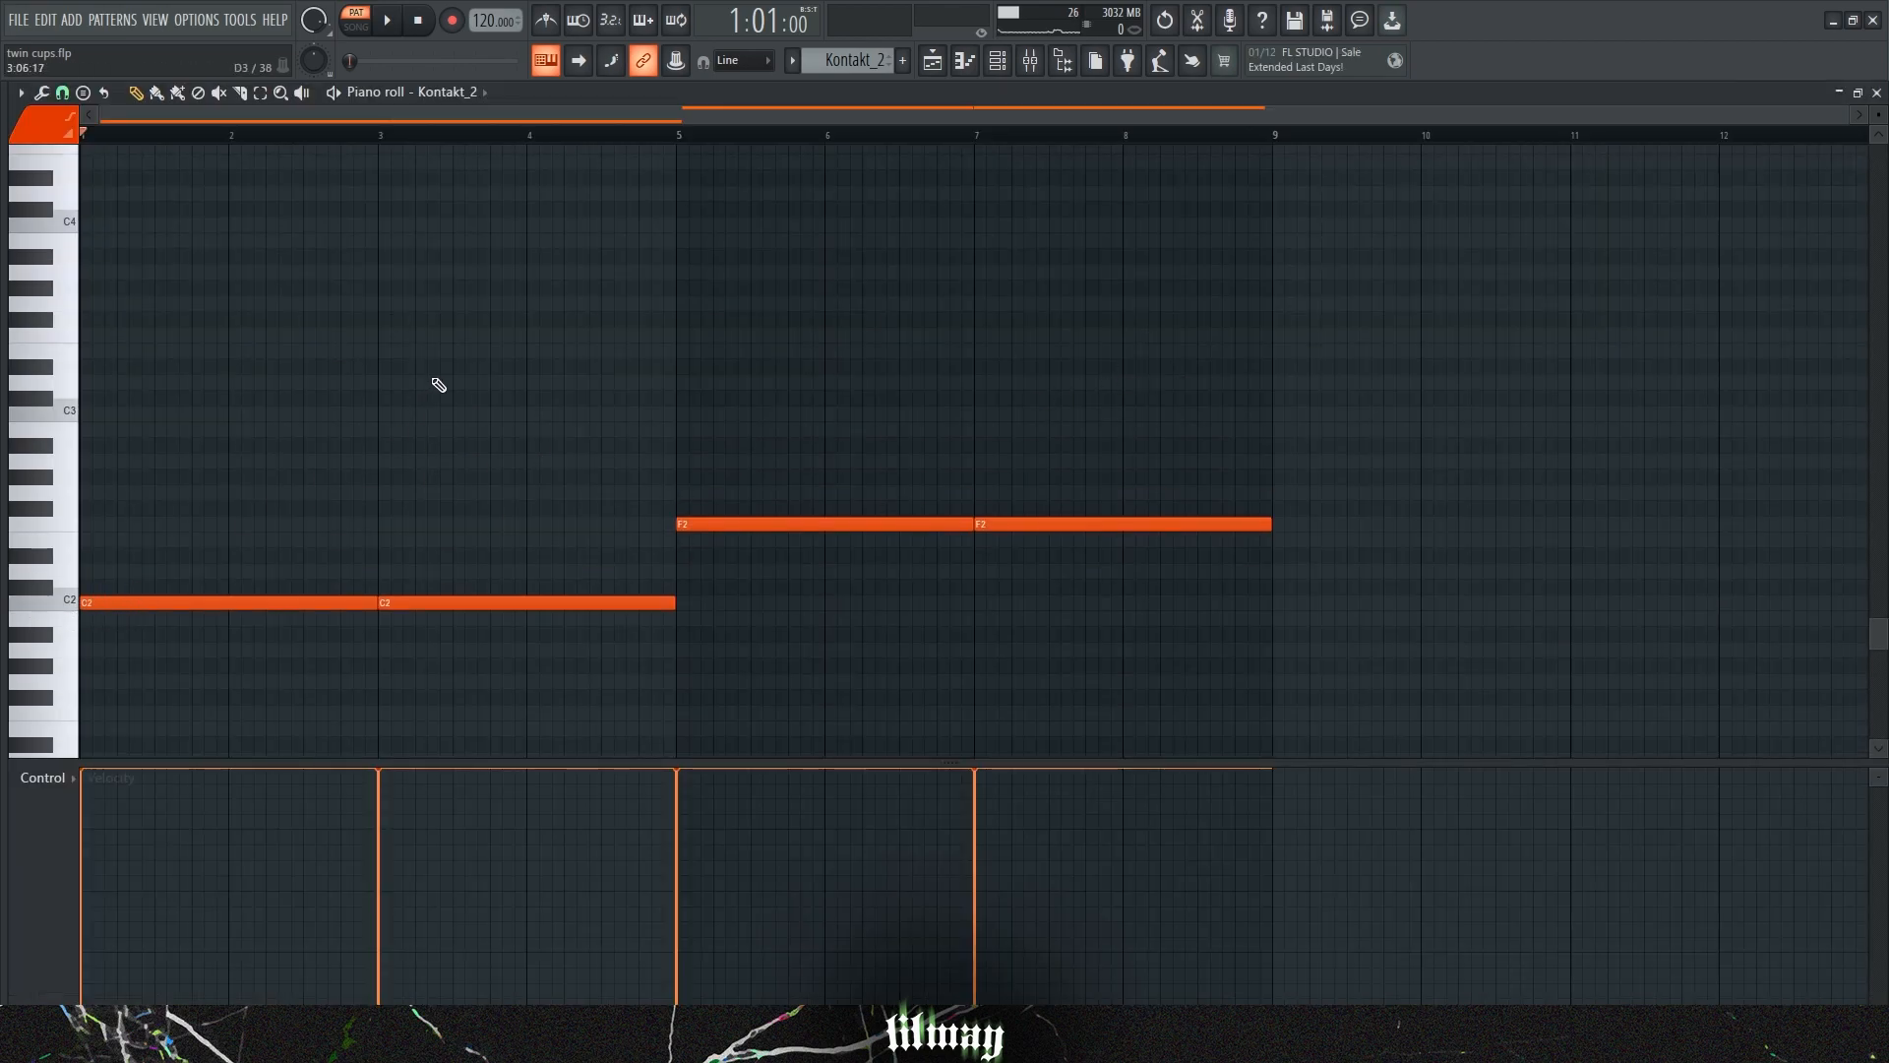
pyautogui.scroll(-2, 437, 383)
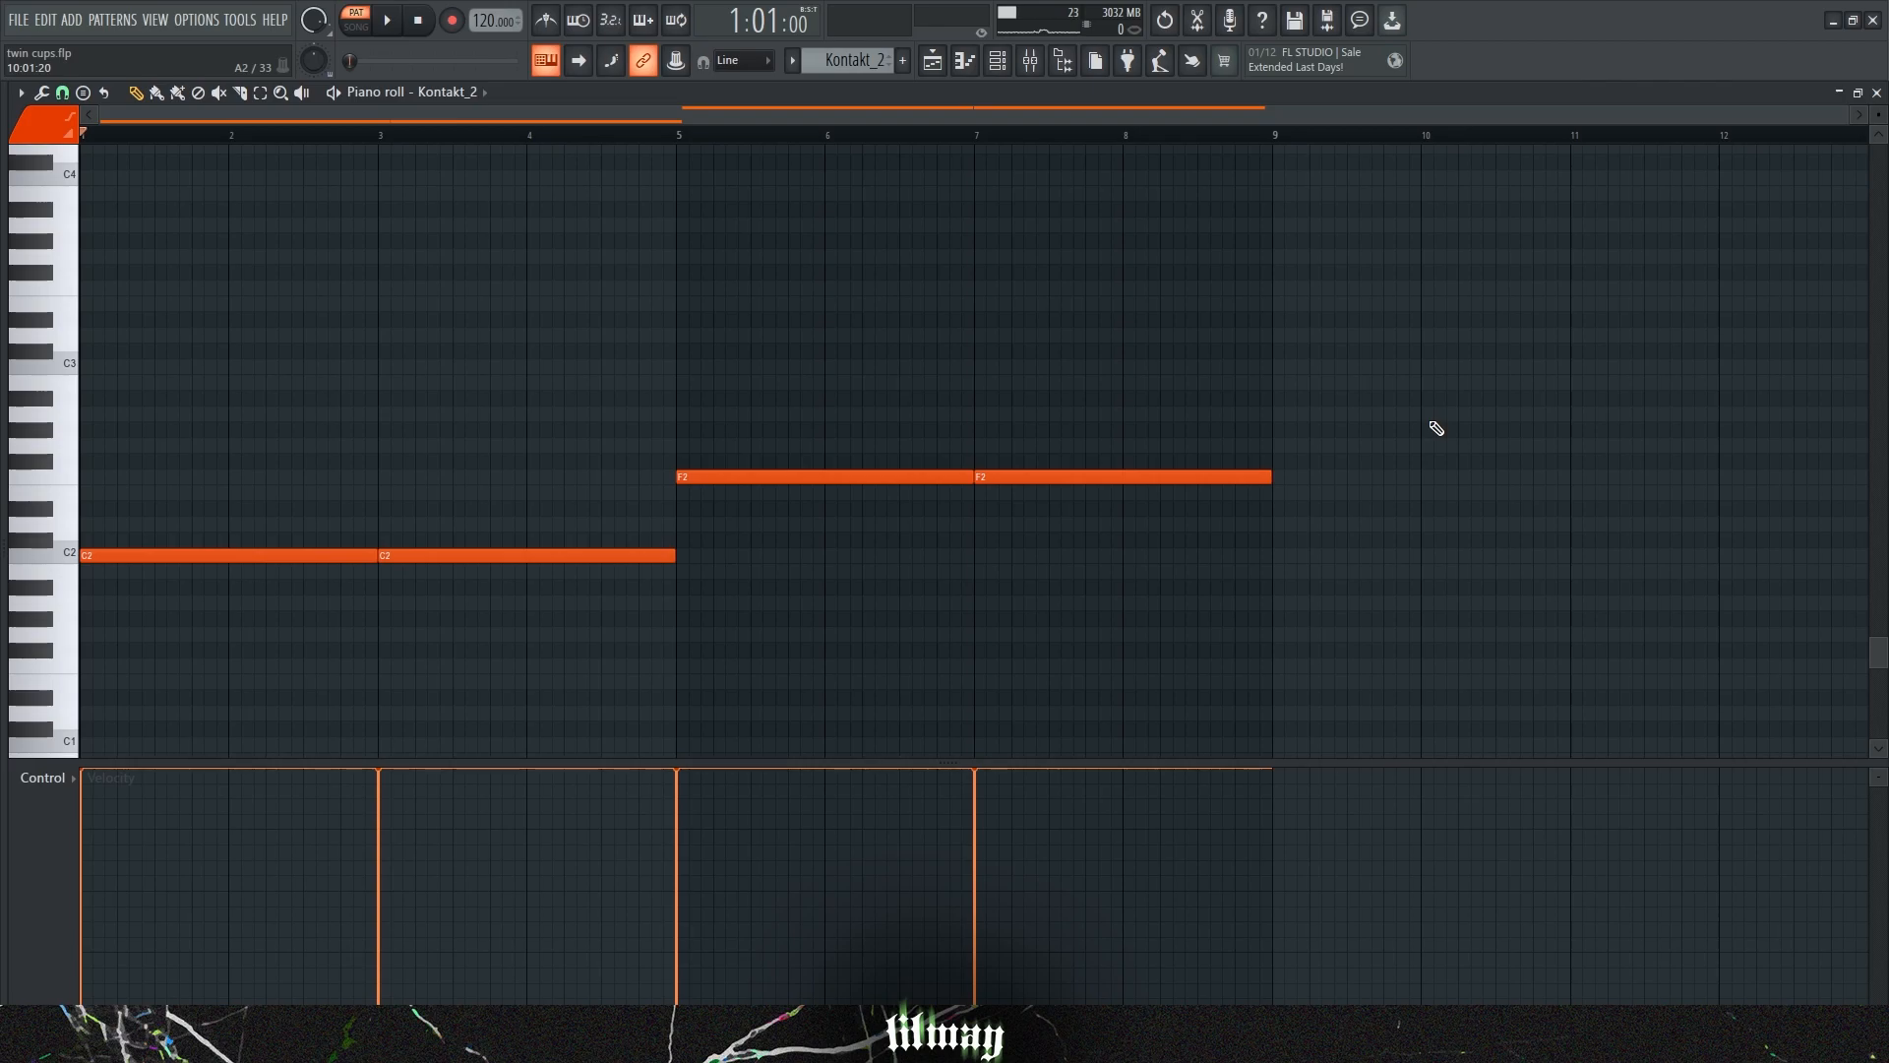
pyautogui.press('space')
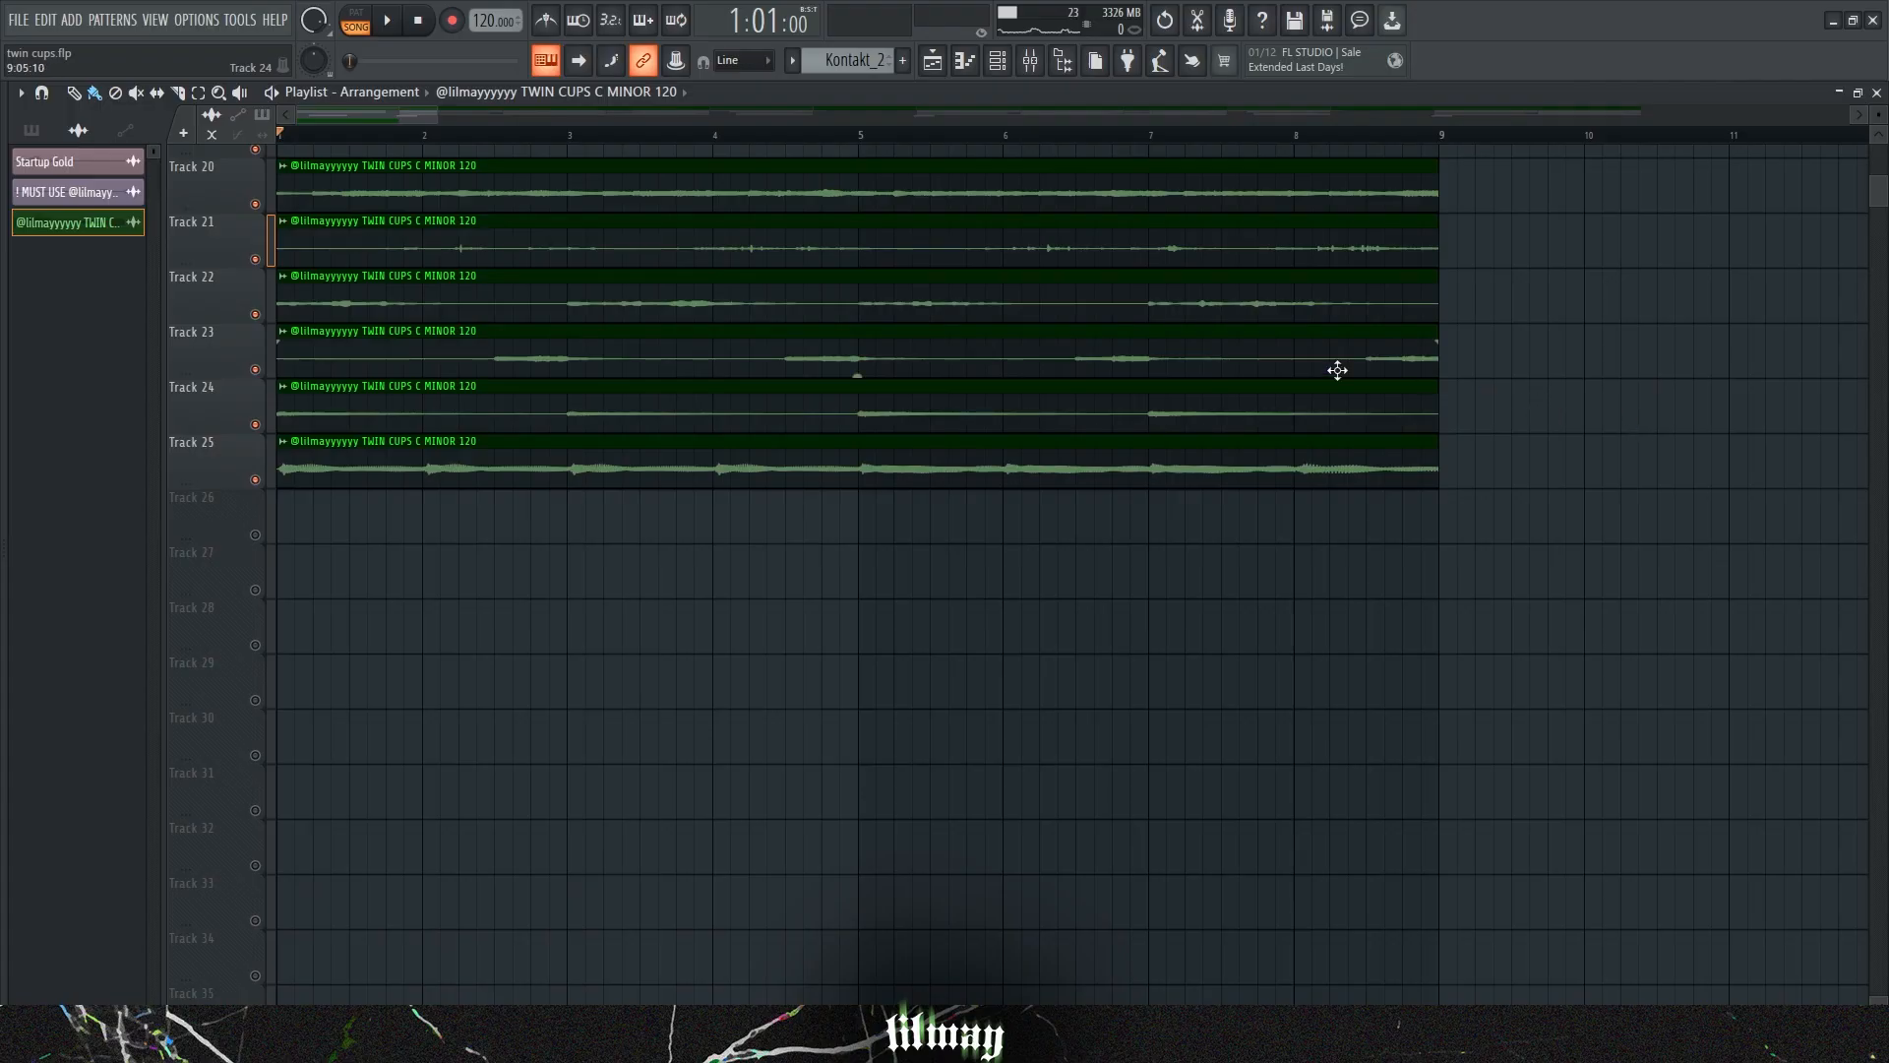
# Play the TWIN CUPS C MINOR 120 audio clips on playlist tracks 20 to 25.
pyautogui.press('space')
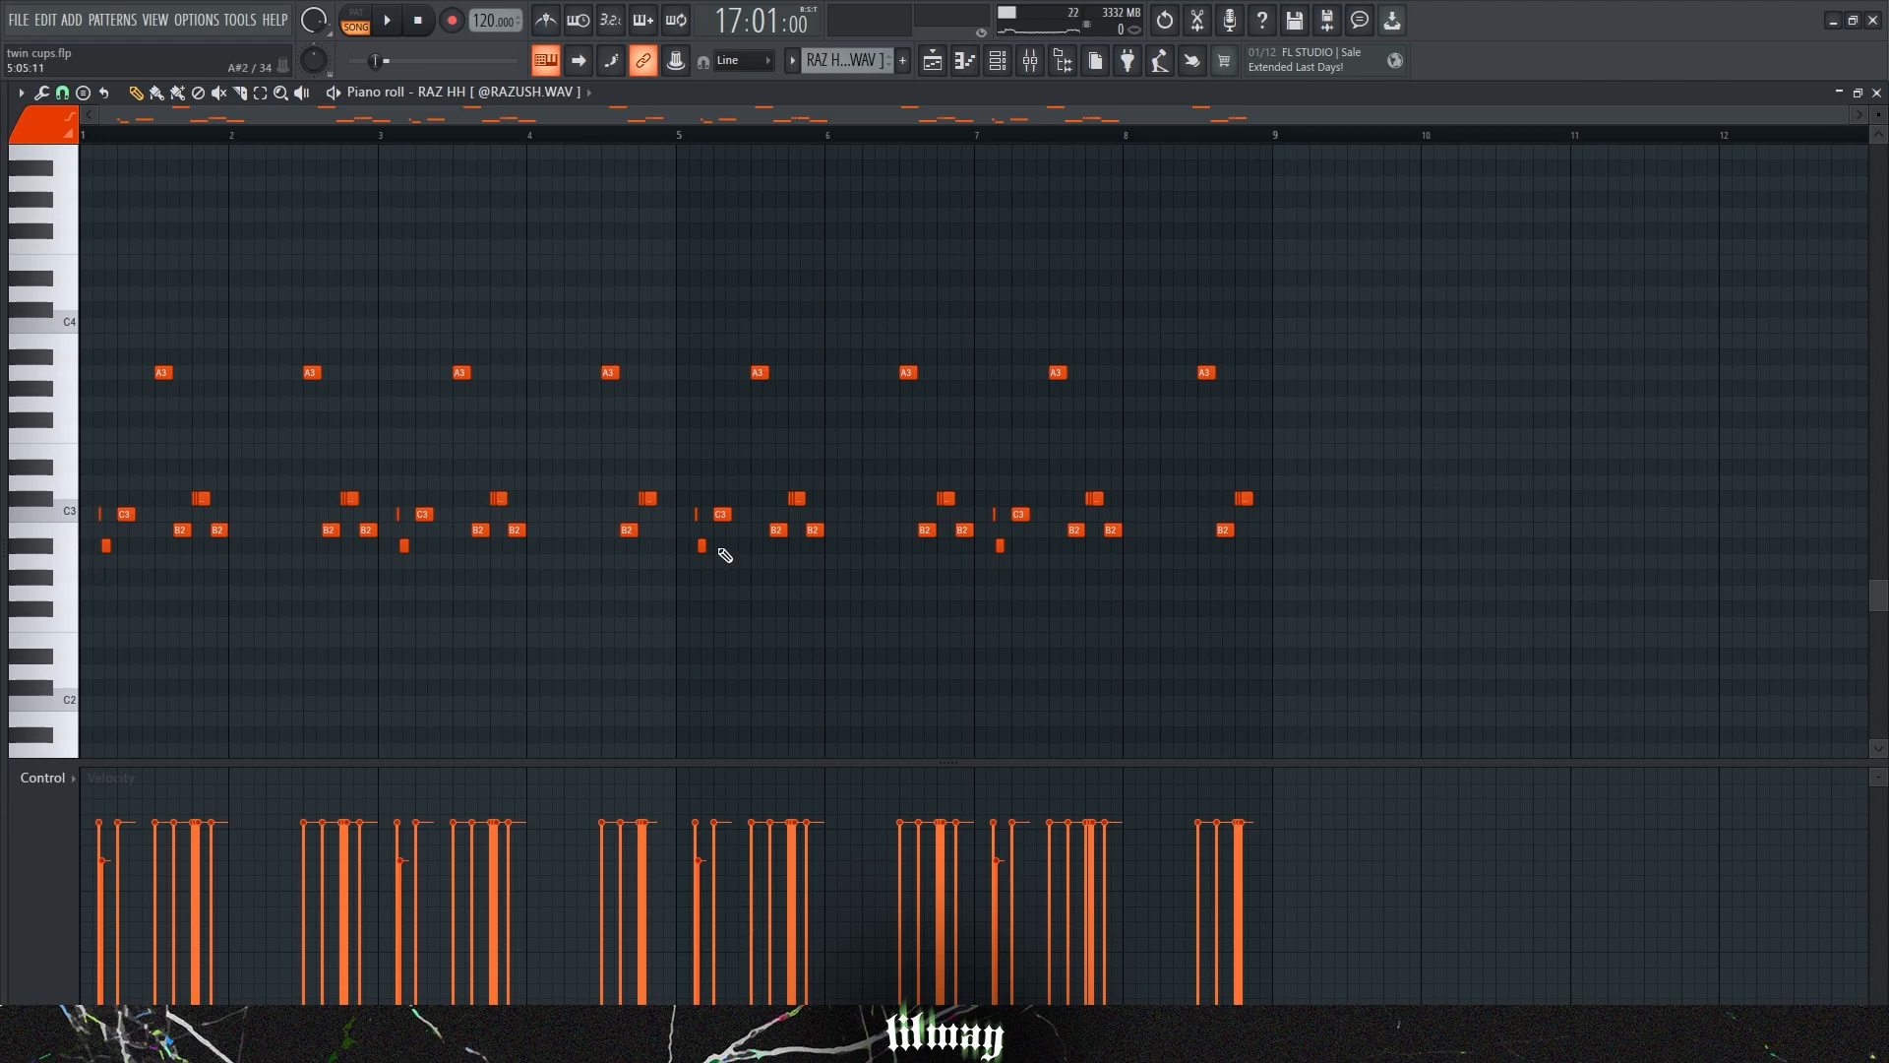
# Play the RAZ HH hi-hat and inspect its Insert 13 effects, including Fruity Love Philter, Phaser BI-TRON and S1 Stereo Imager.
pyautogui.press('space')
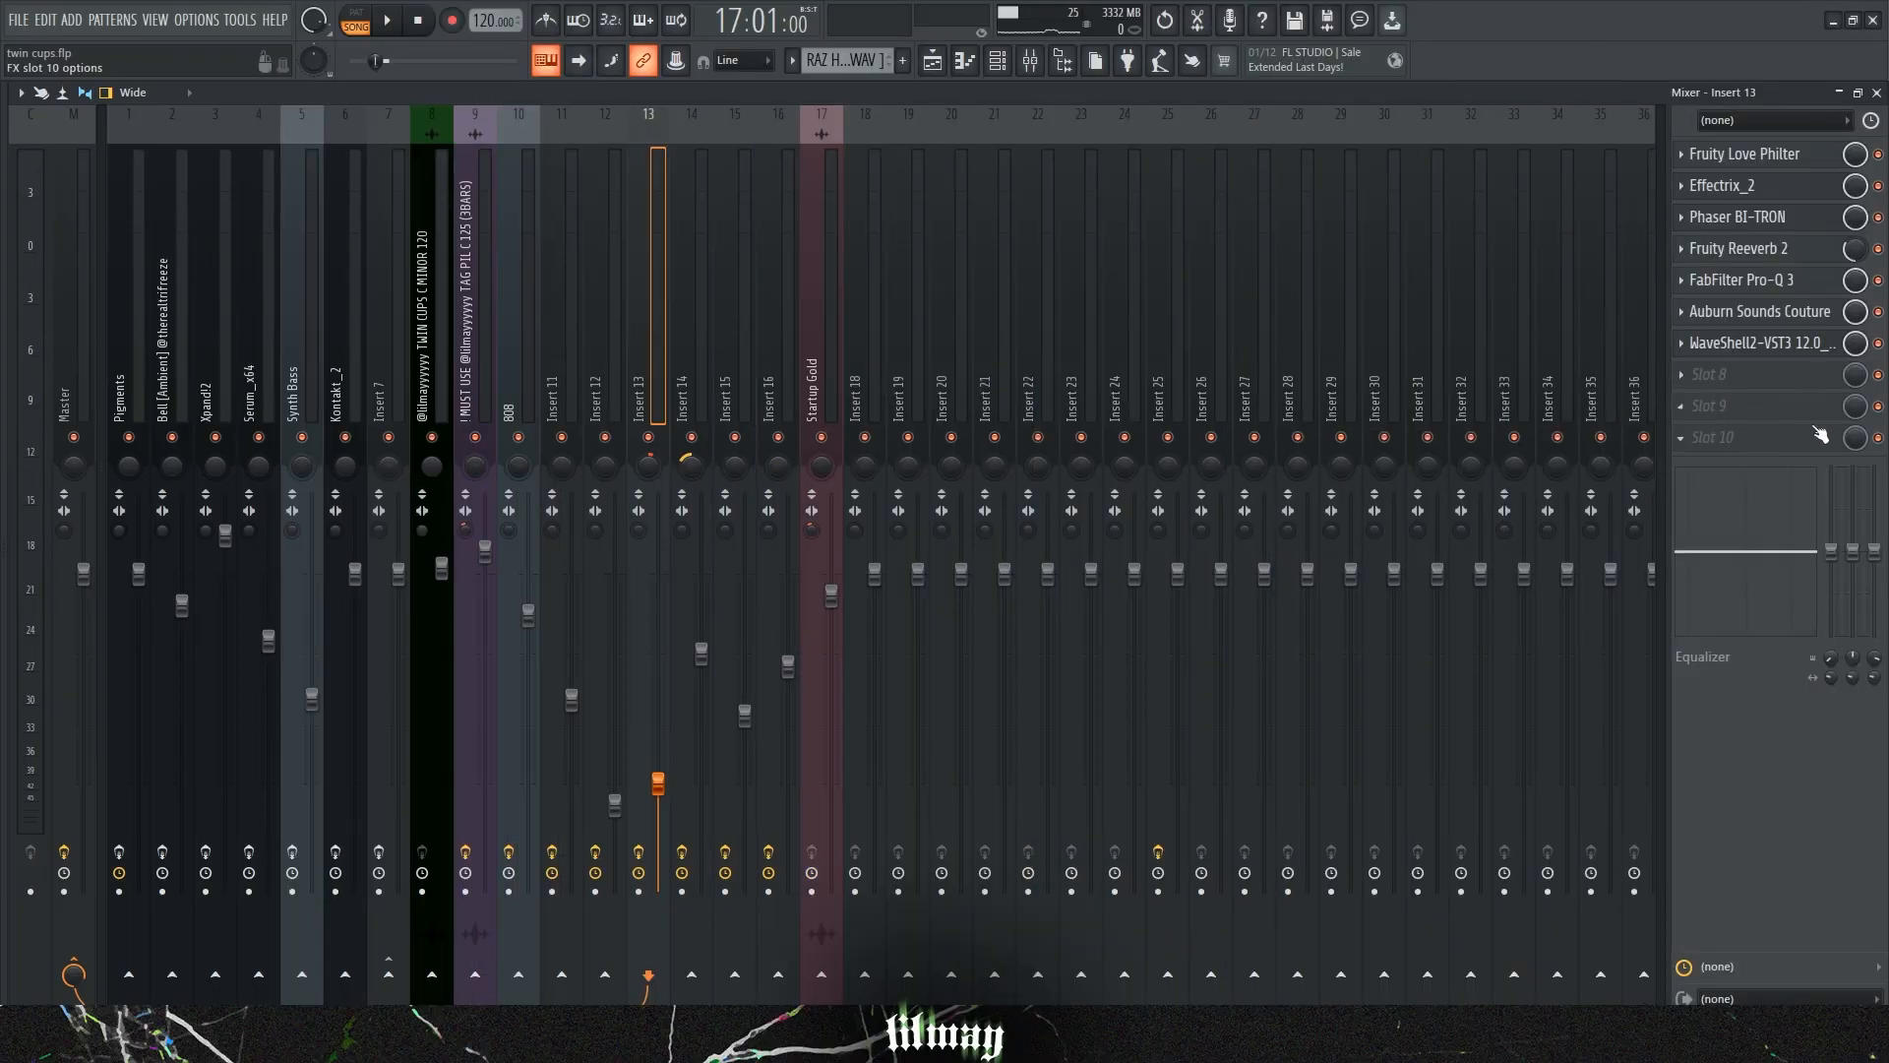
pyautogui.click(1741, 153)
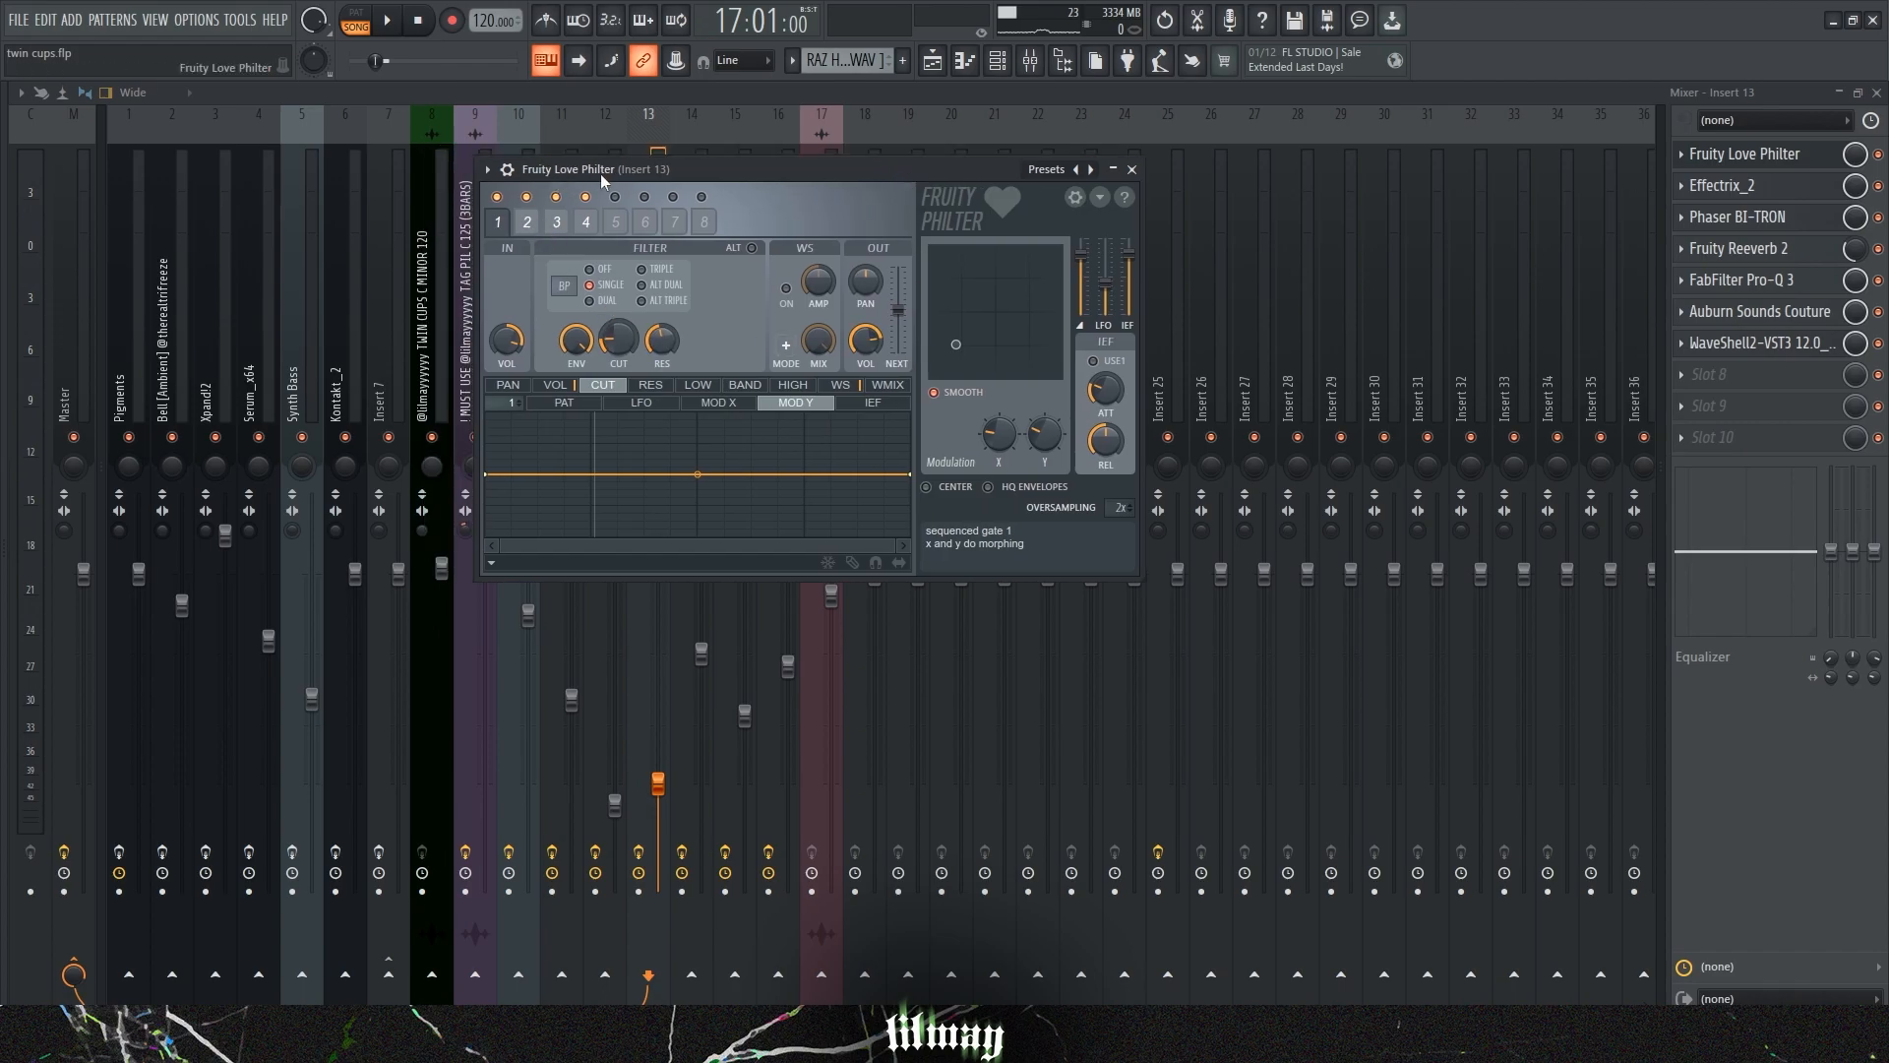
pyautogui.click(1053, 170)
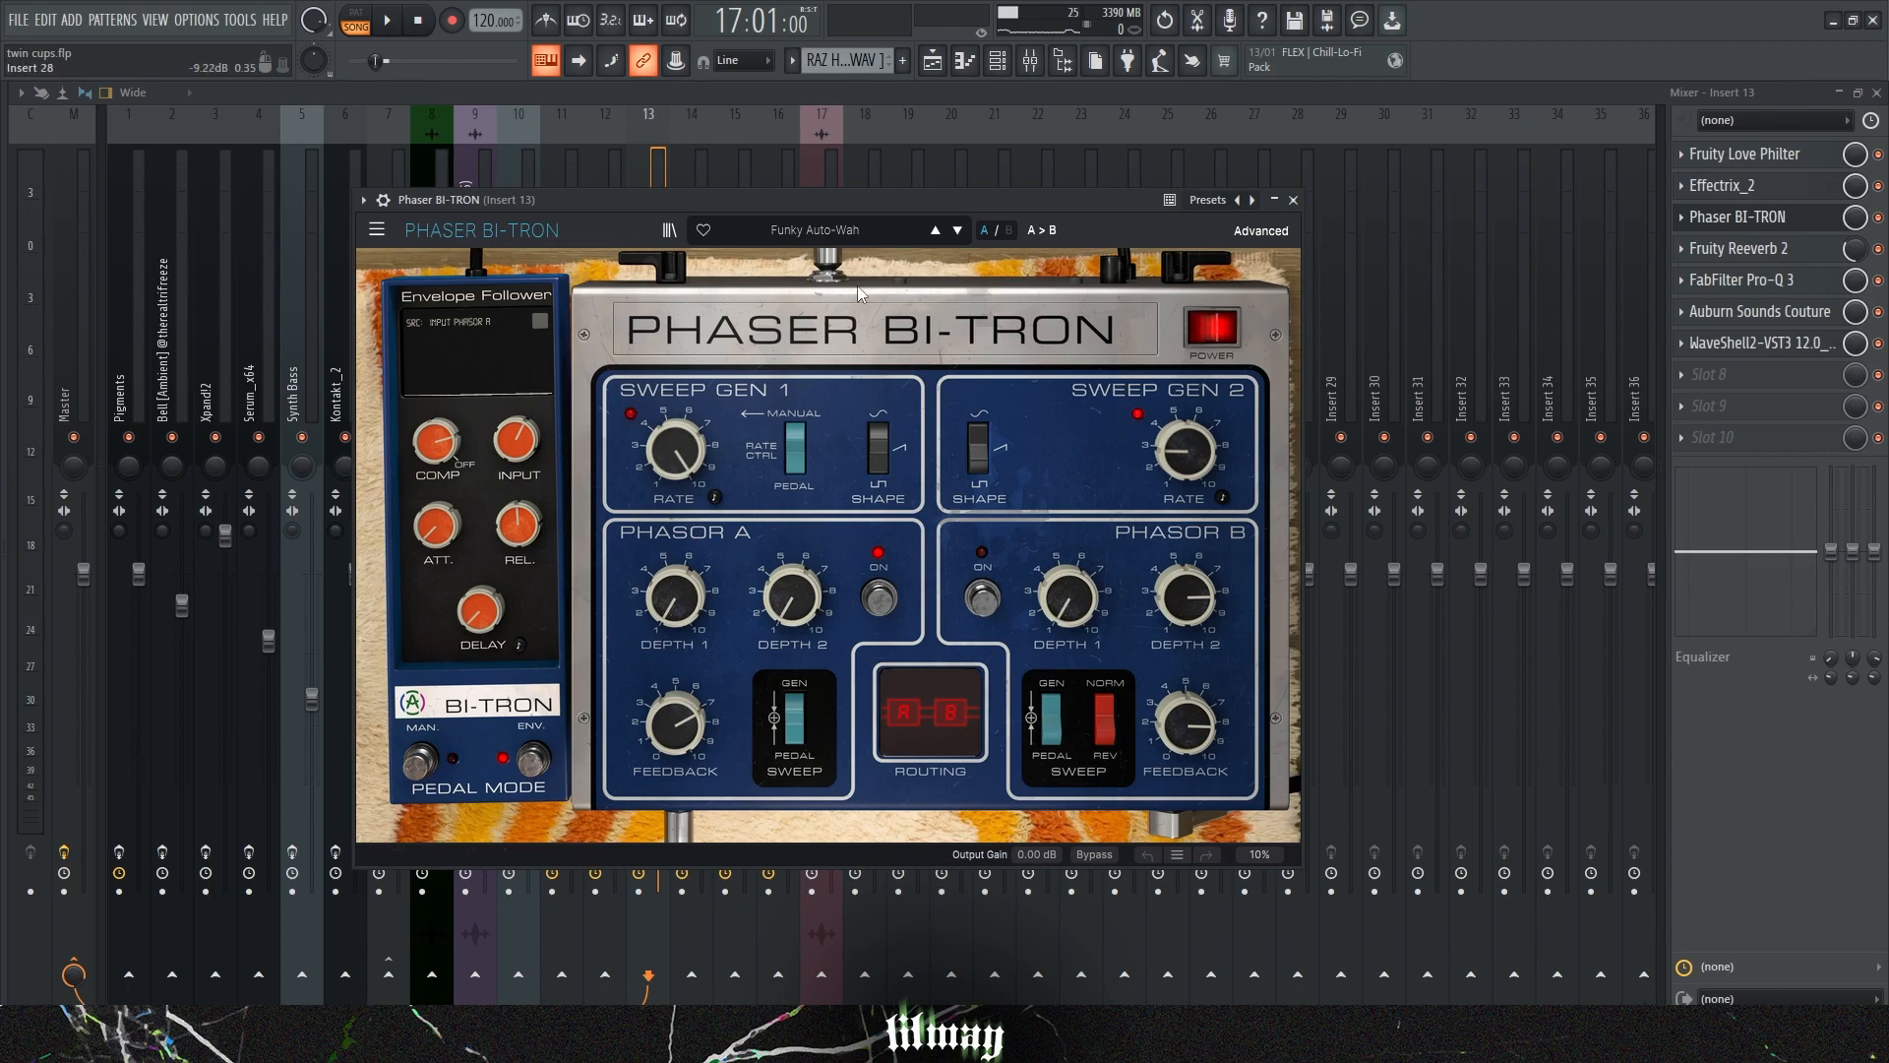
pyautogui.click(1293, 199)
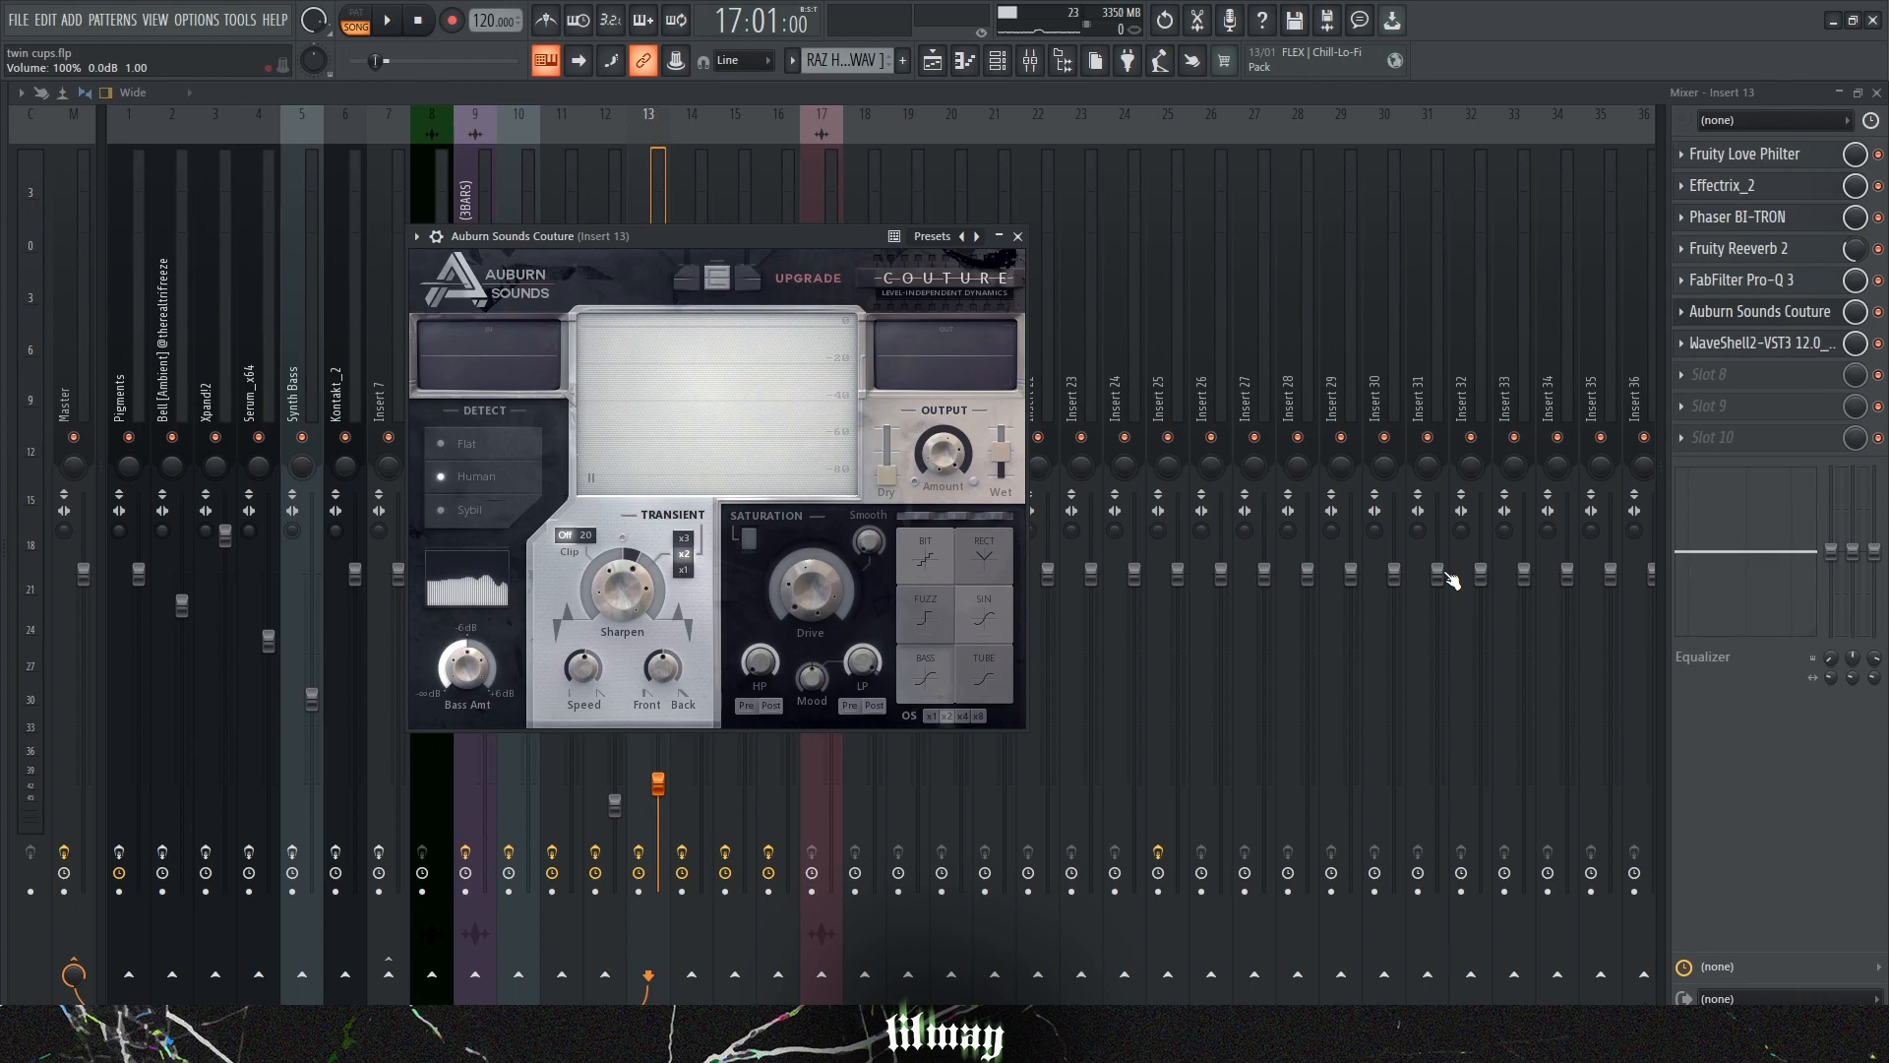
pyautogui.click(1756, 343)
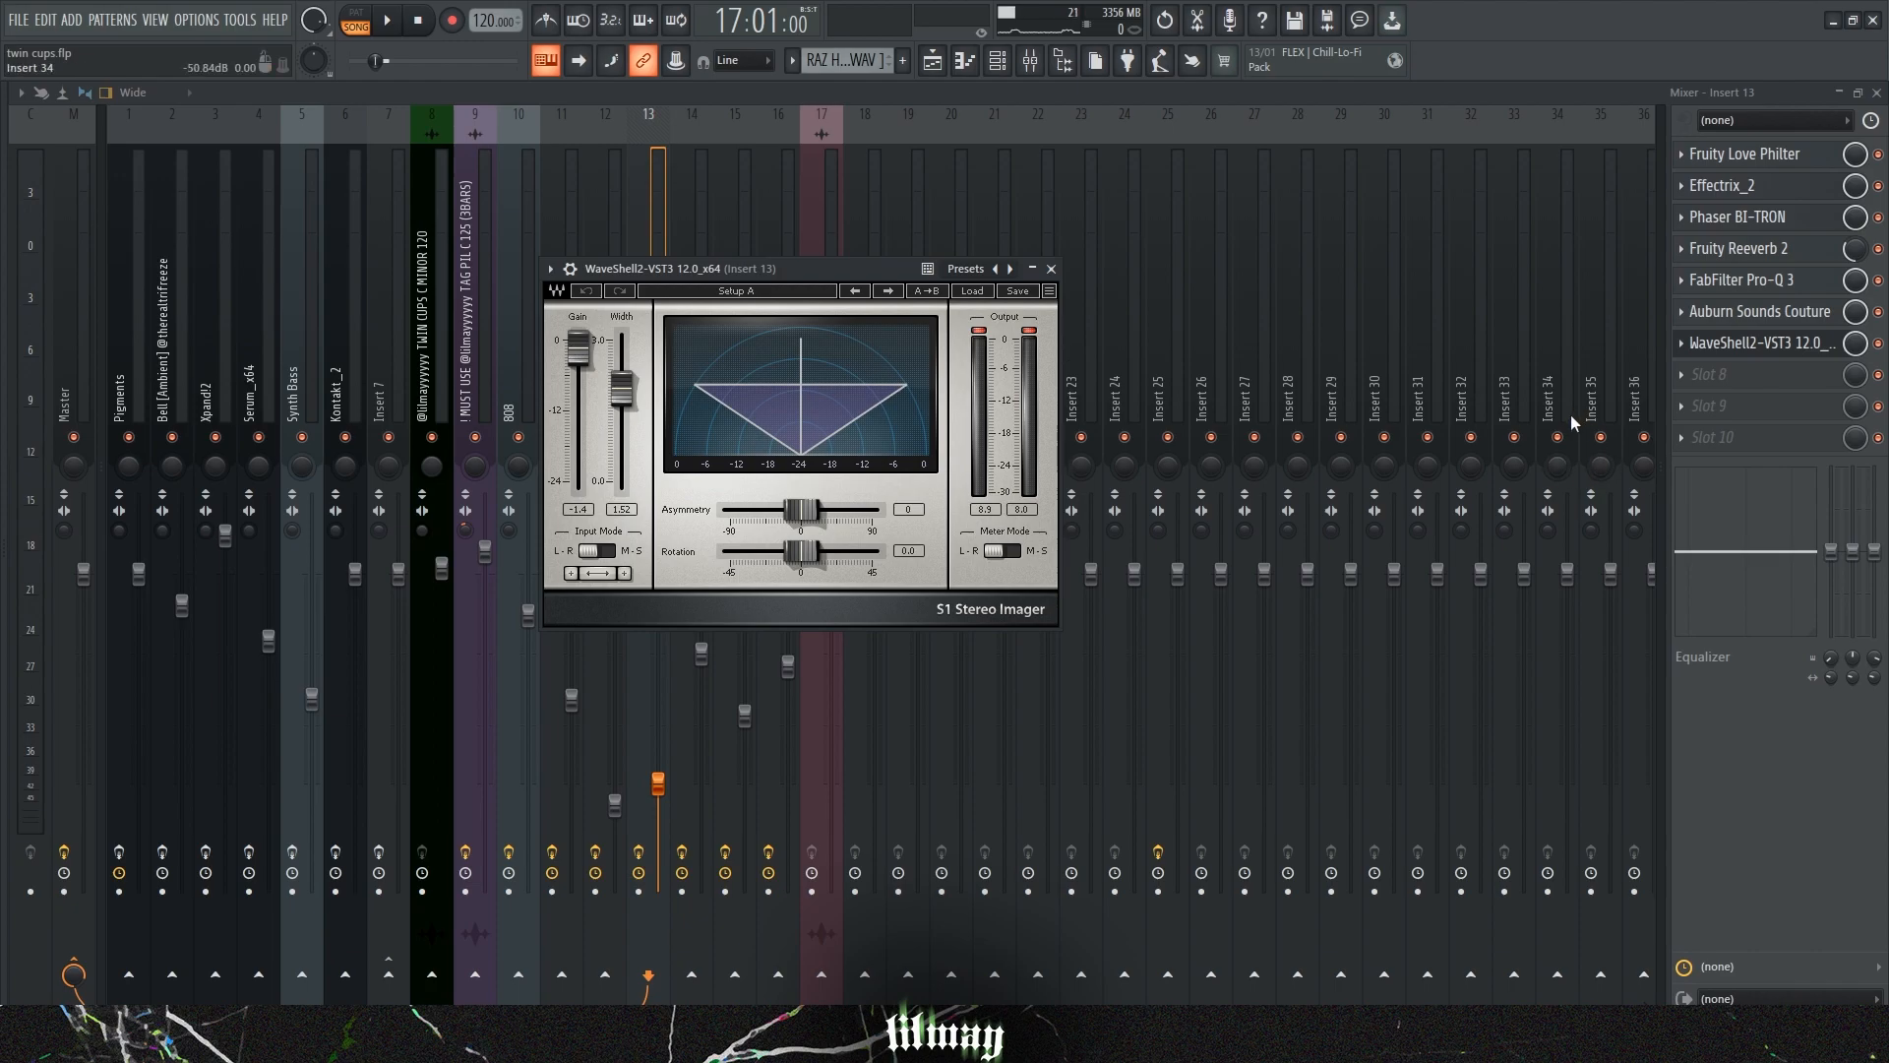
# Return to the RAZ HH hi-hat notes in the piano roll and play back the pattern.
pyautogui.press('F7')
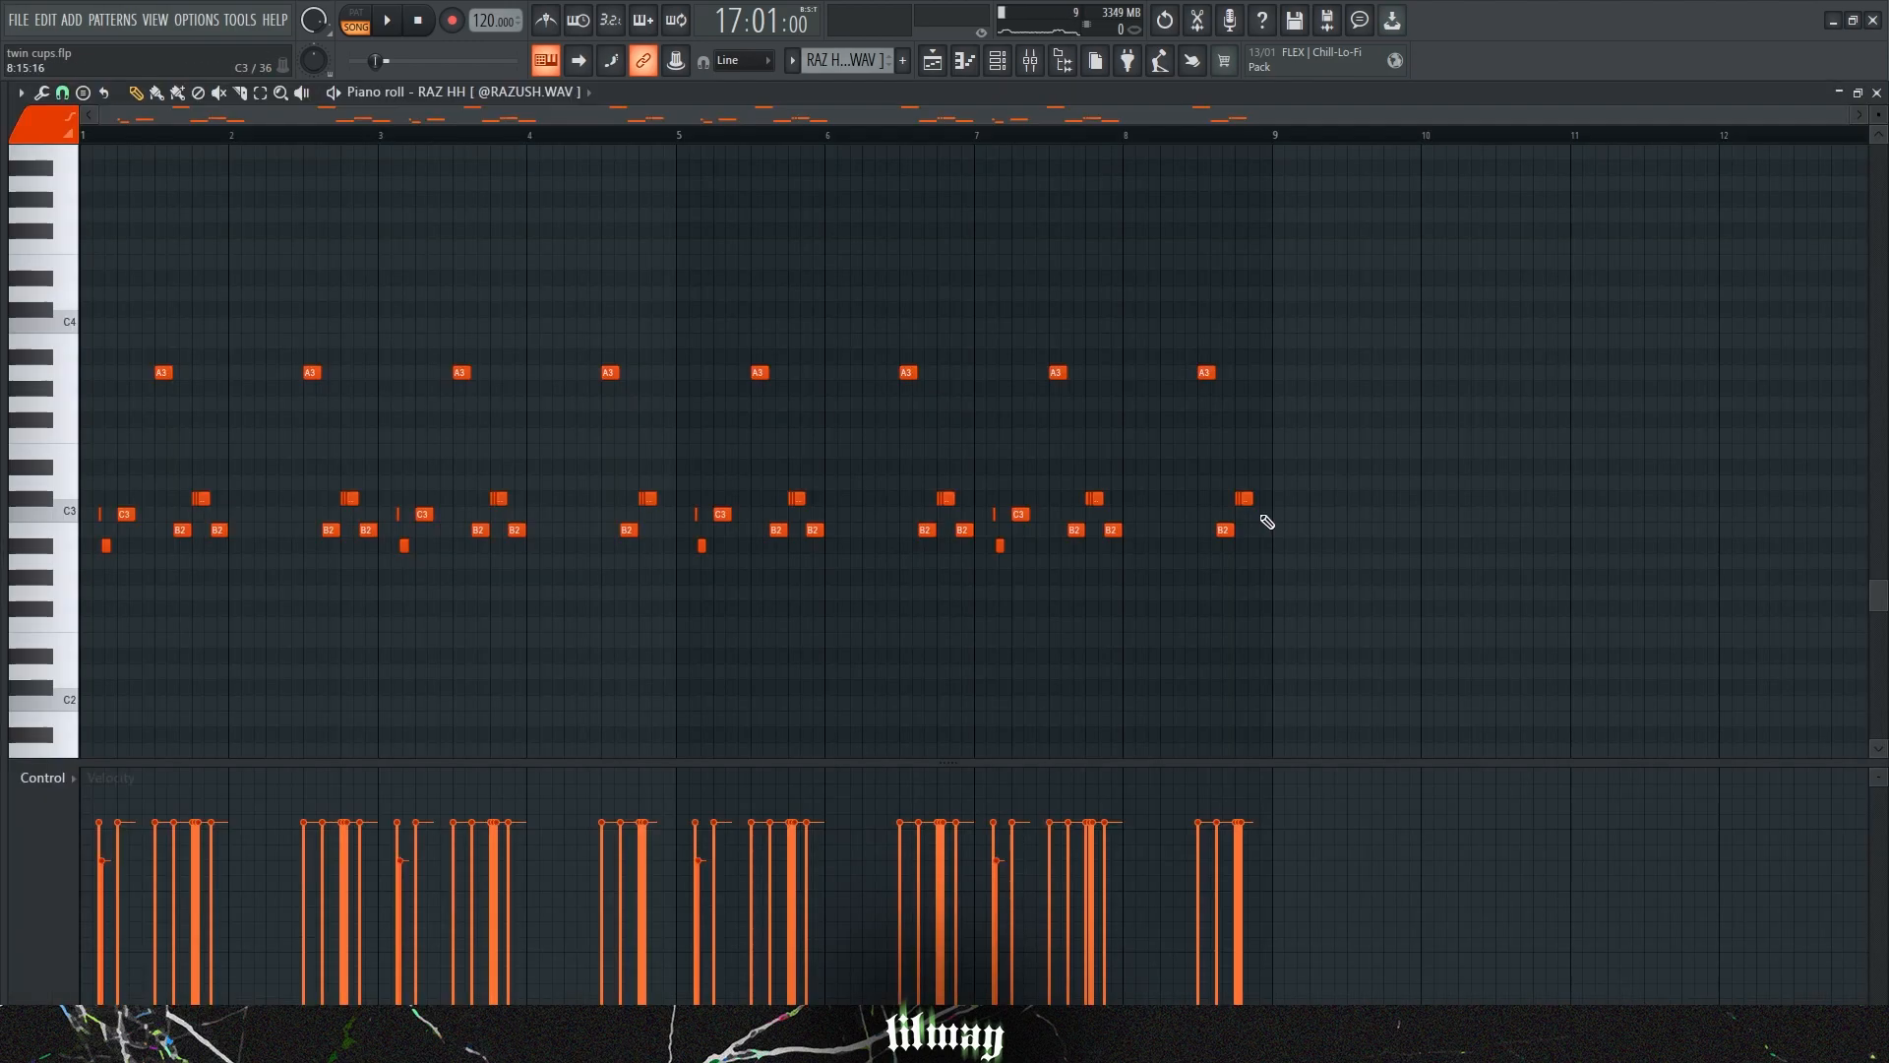
pyautogui.press('space')
pyautogui.press('space')
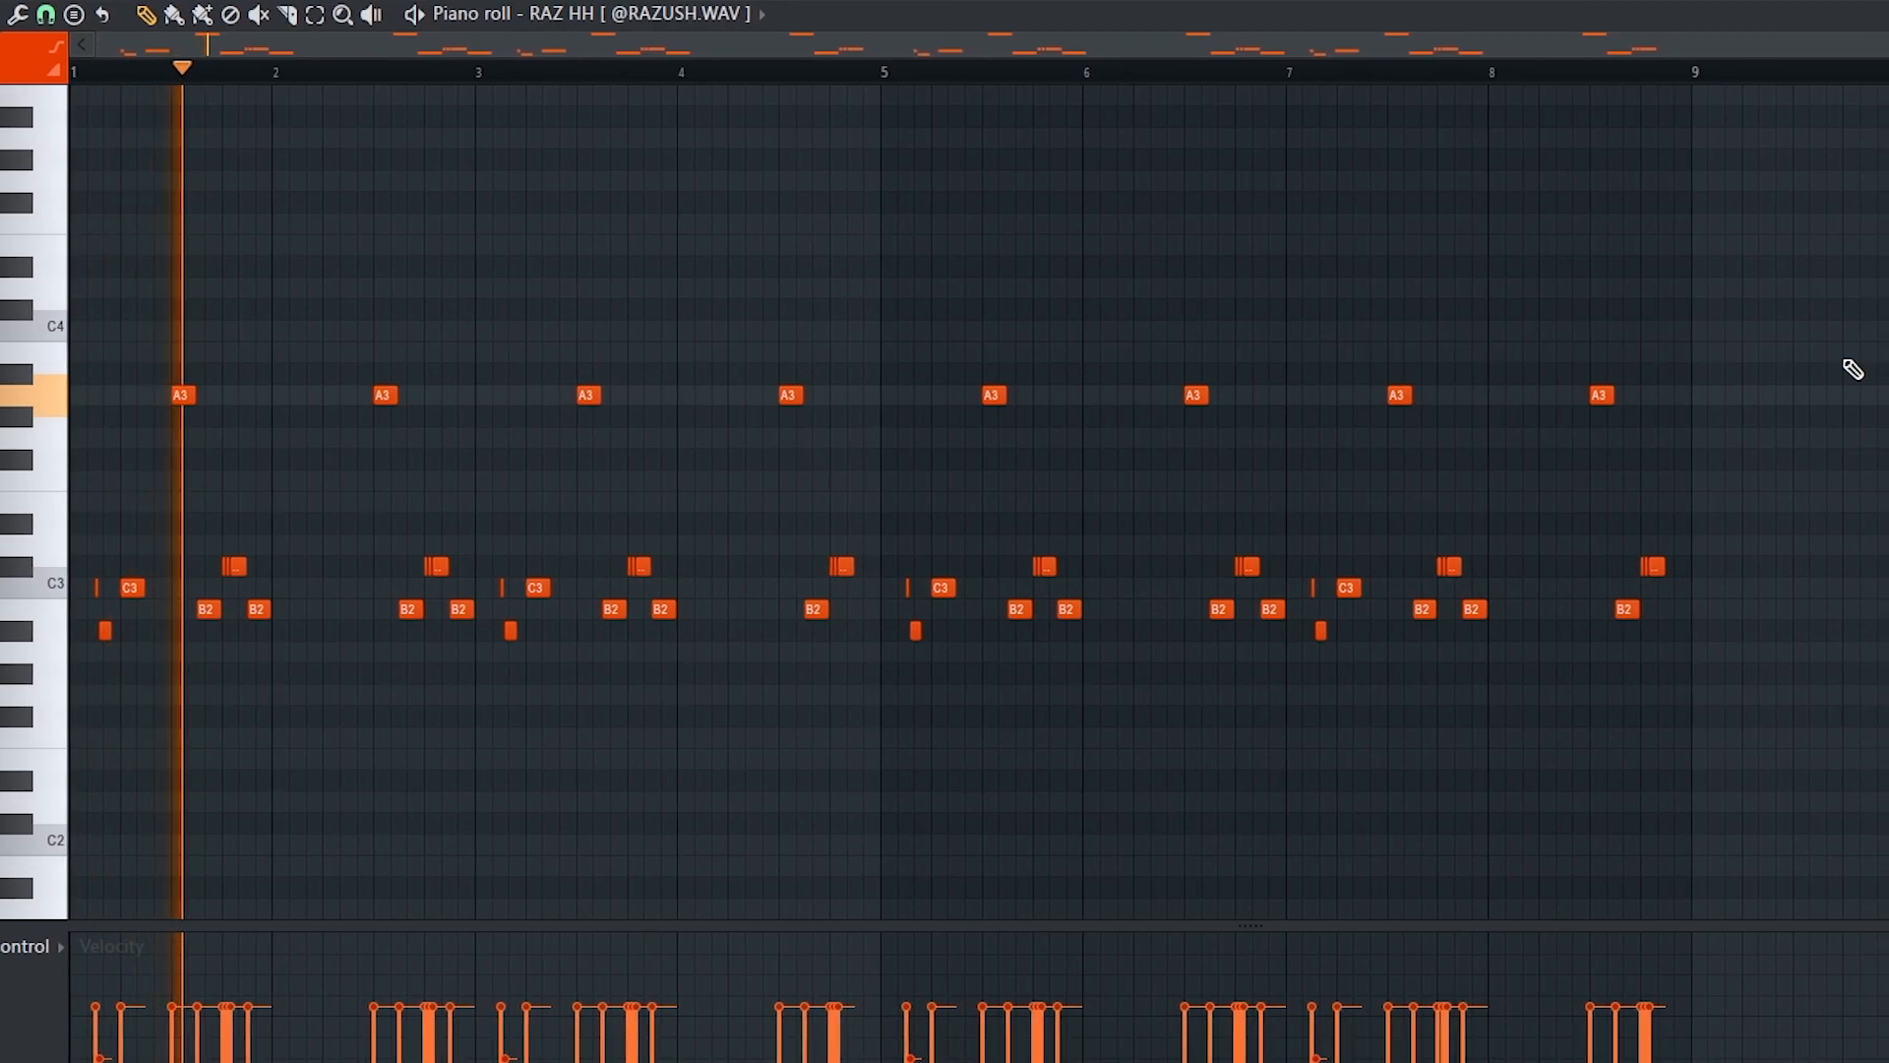